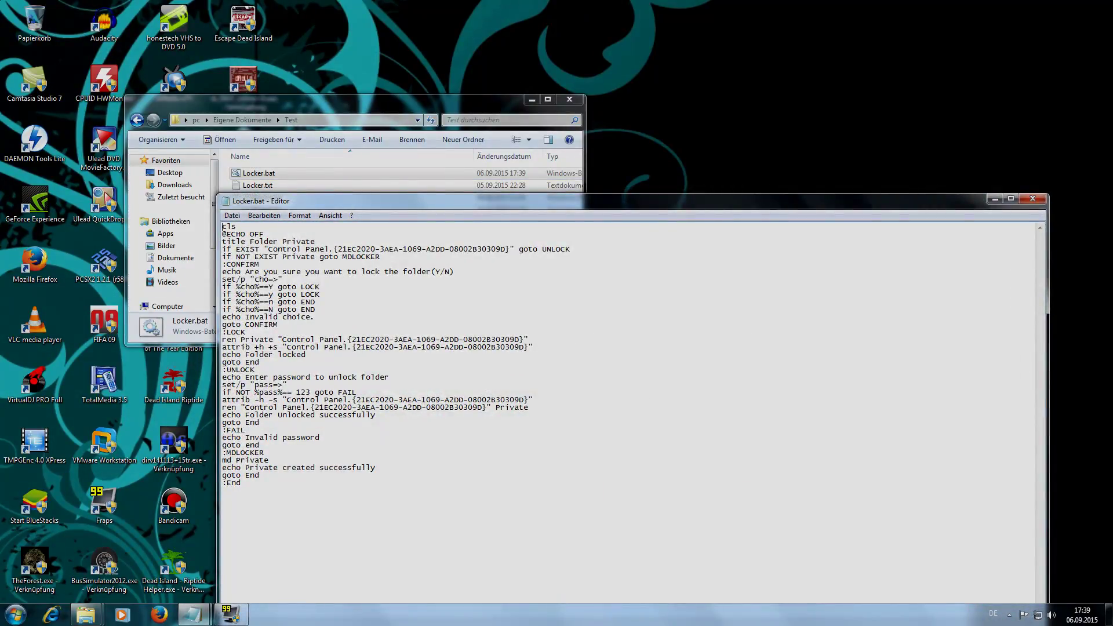
- Close Notepad's Locker.bat script, back to the Test folder with Locker.bat (916 bytes)
left_click(1033, 199)
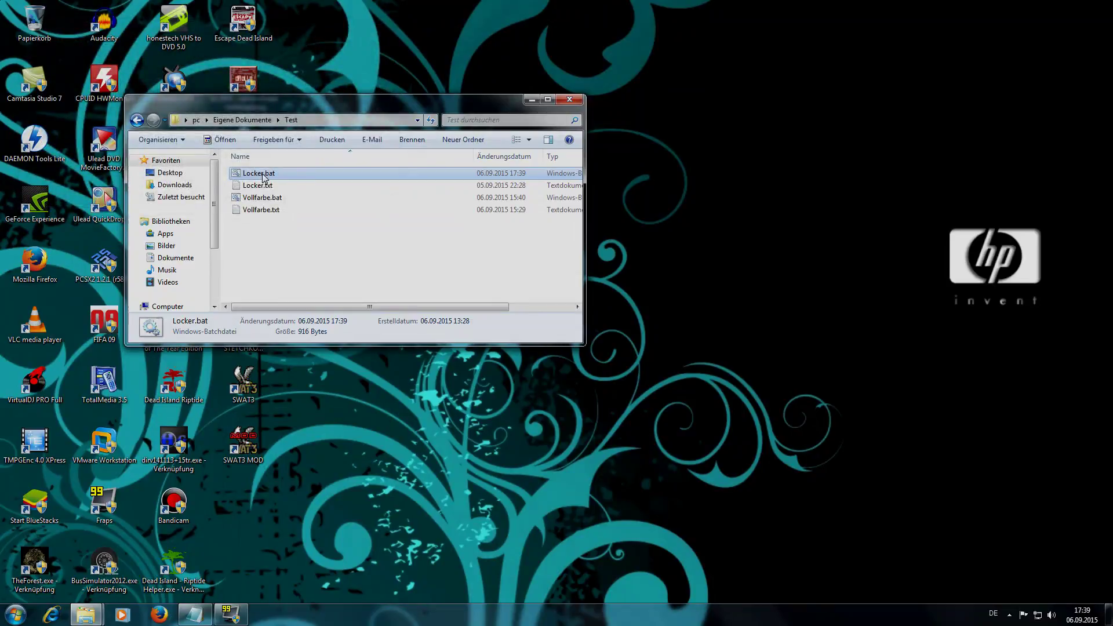
- Run Locker.bat twice to create the Private folder, then confirm locking it
double_click(263, 176)
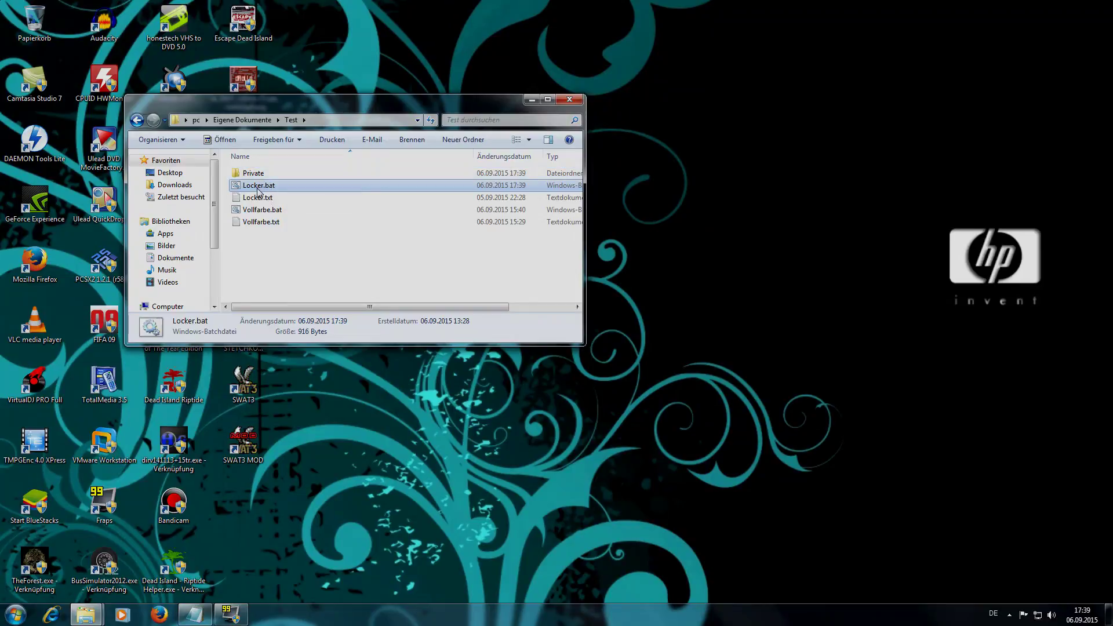
double_click(258, 186)
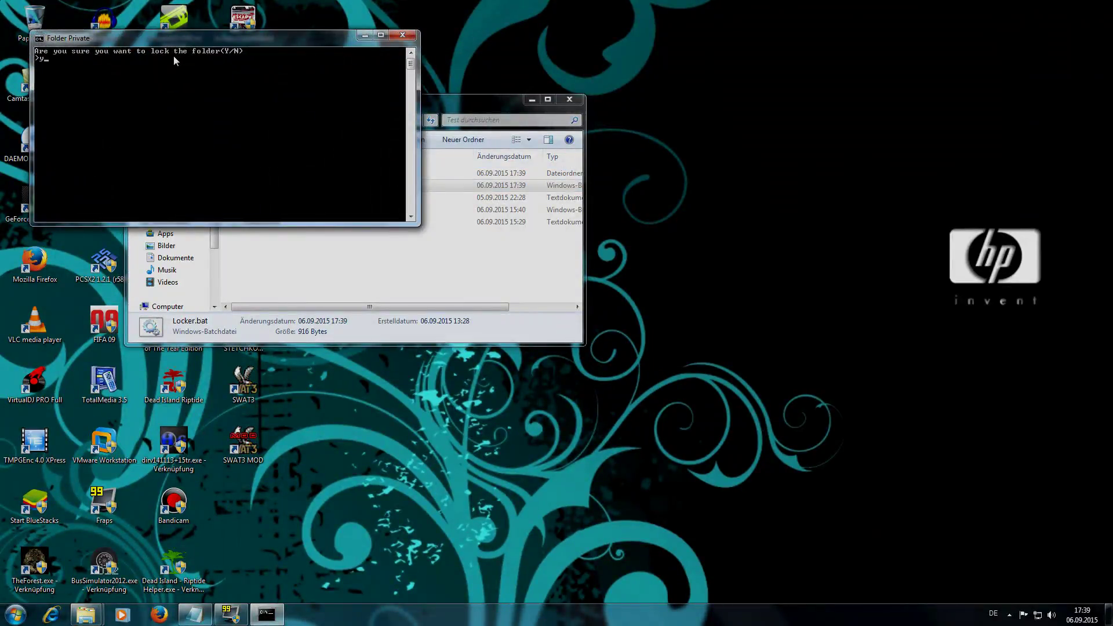
key("Return")
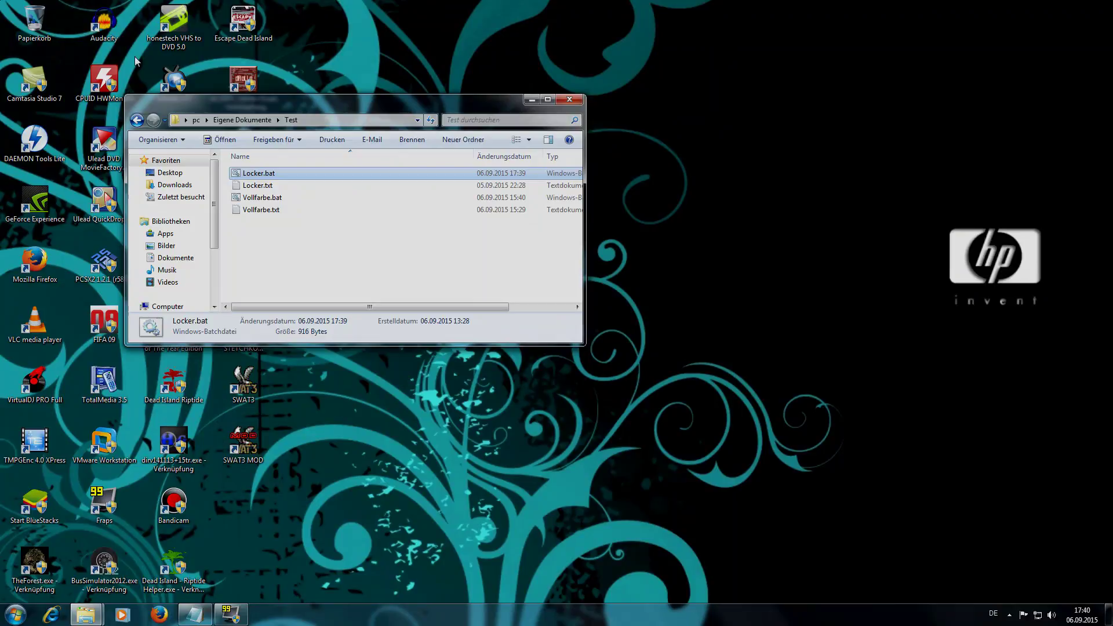
- Replace the unlock password in Locker.bat with a new one and save the script
right_click(252, 176)
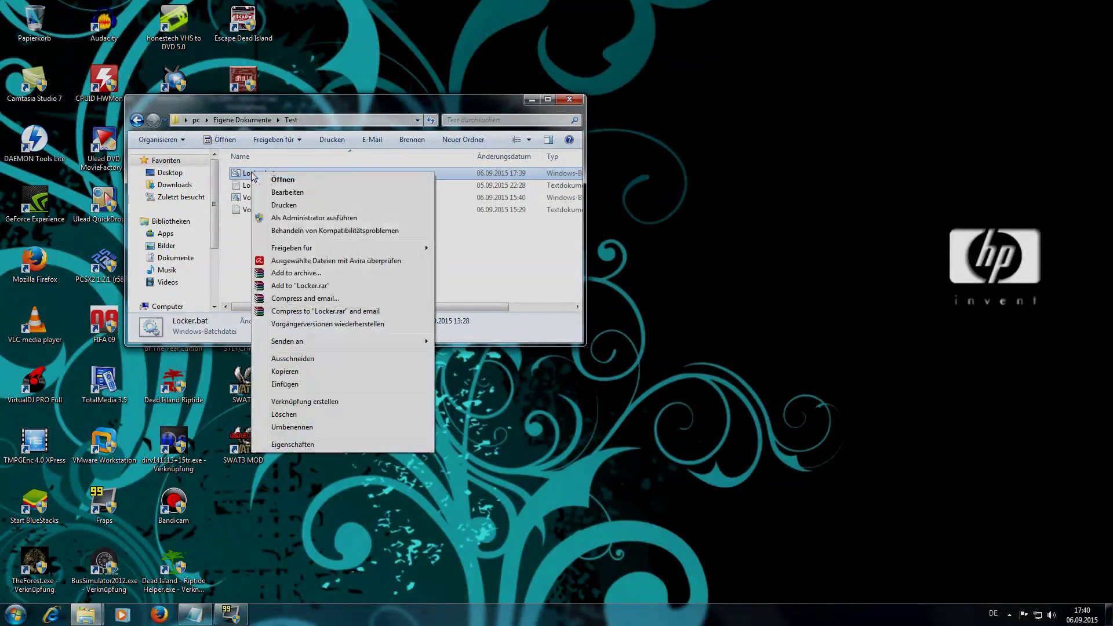
left_click(299, 196)
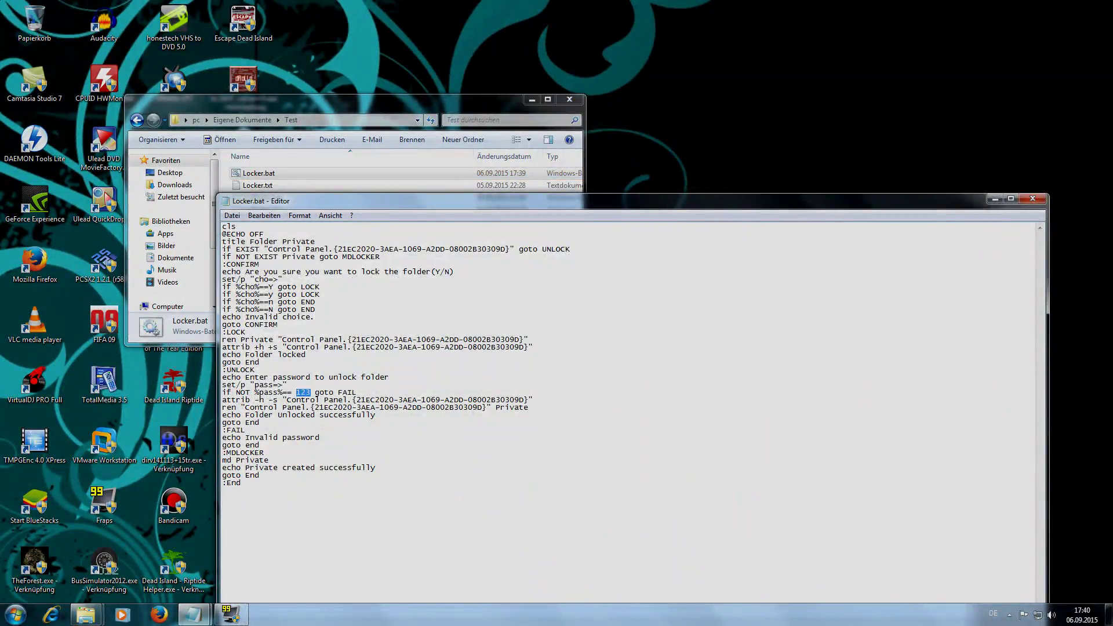
type("abc")
left_click(231, 216)
left_click(251, 257)
left_click(1033, 200)
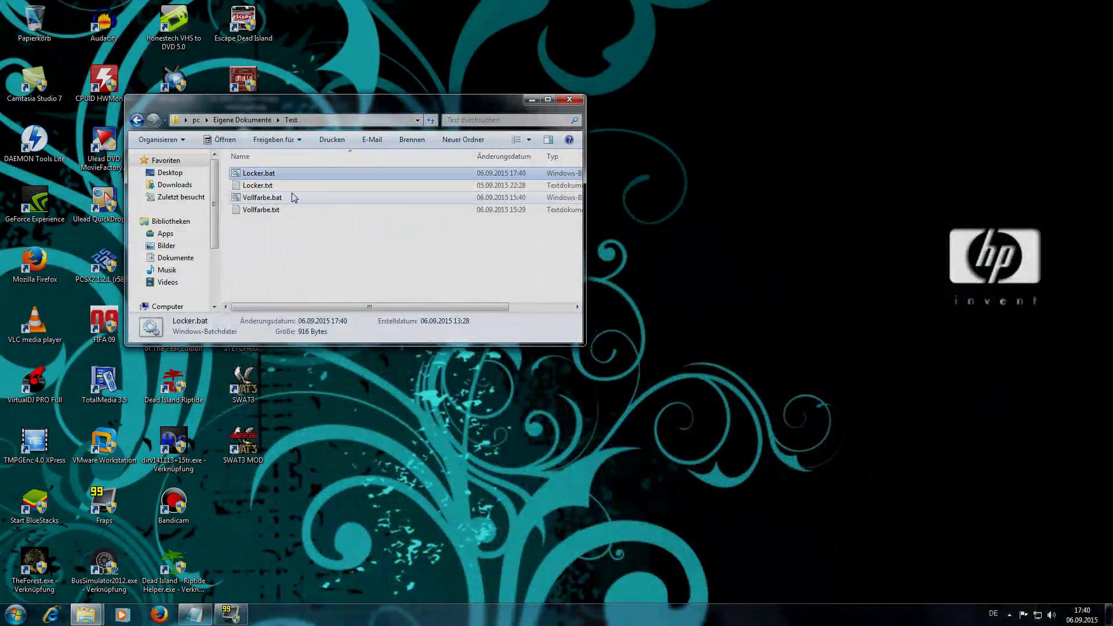
- Reopen Locker.bat in Notepad to confirm the new password, then close it
right_click(265, 179)
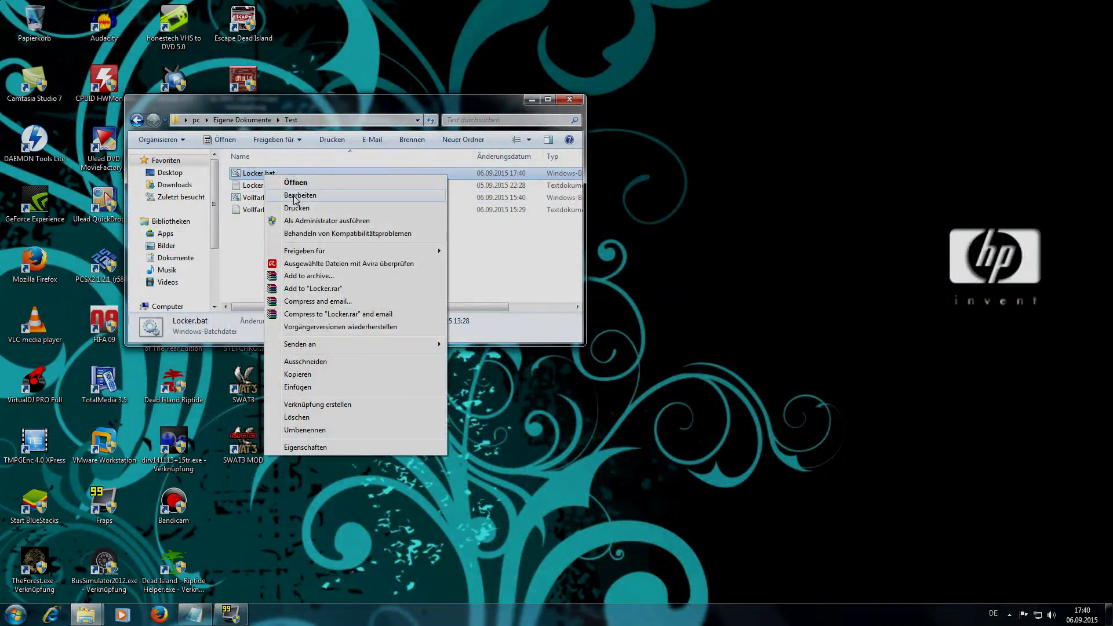
left_click(298, 193)
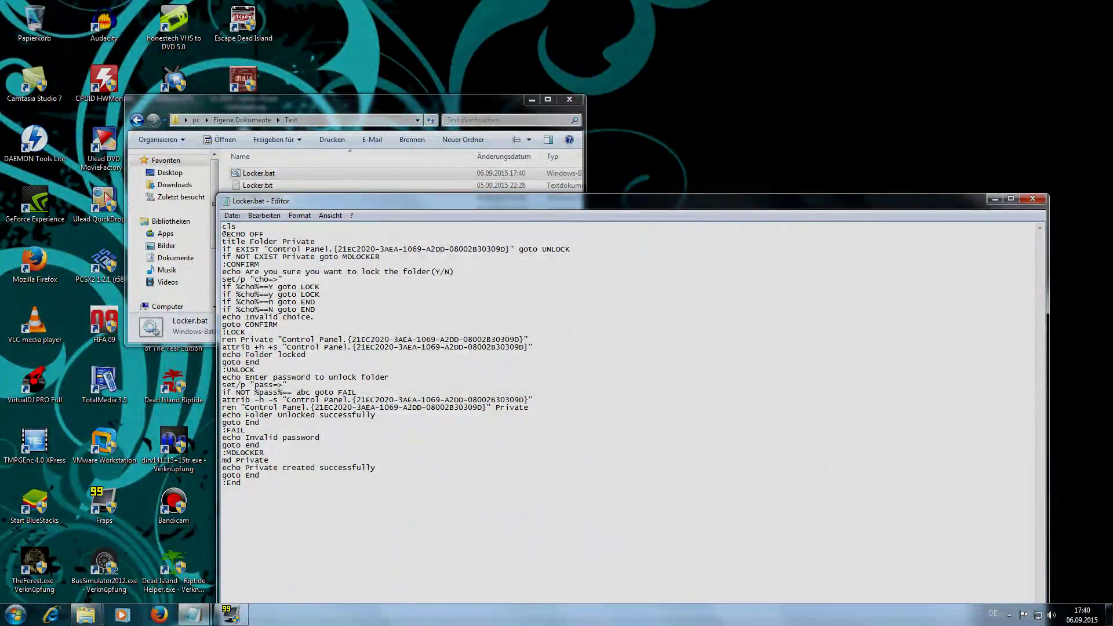
left_click(1033, 199)
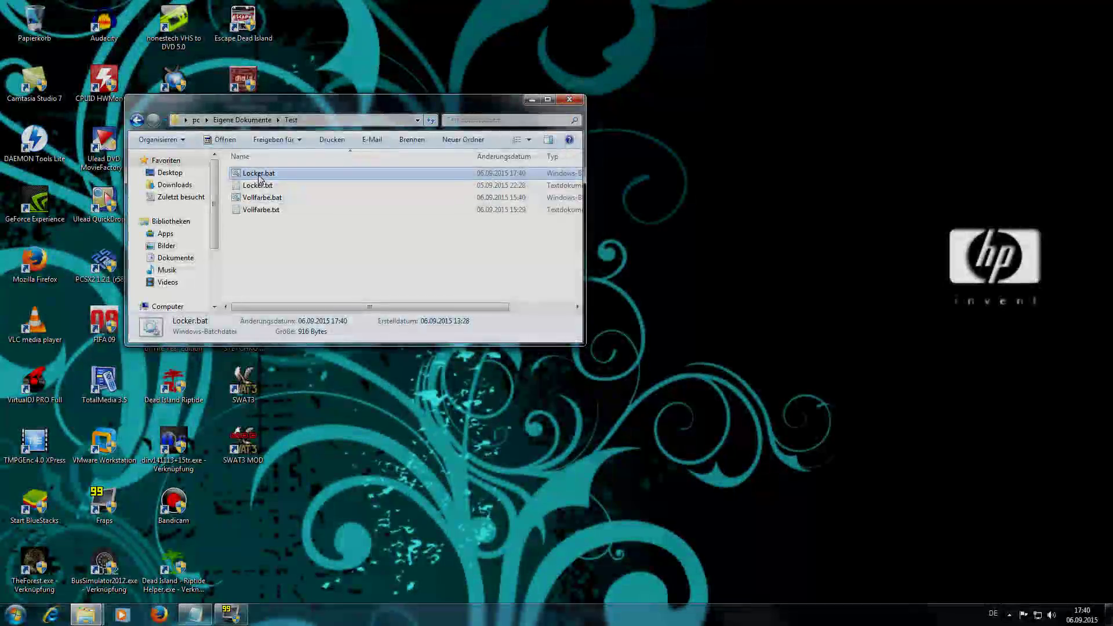
- Run Locker.bat, fail with the old password, then rerun it and submit the new password
double_click(259, 174)
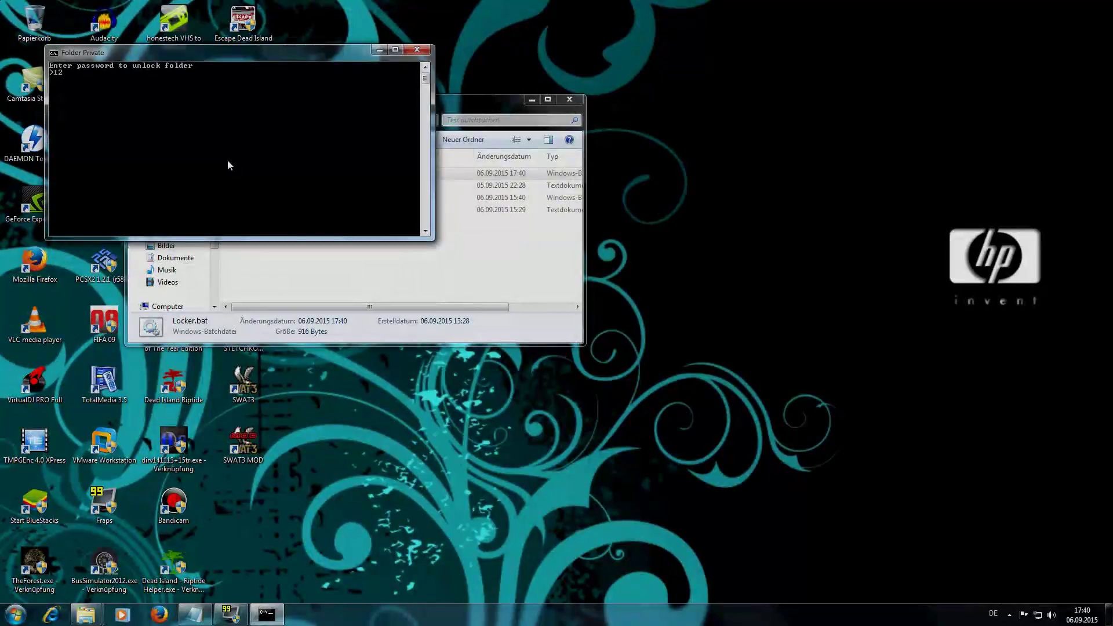
type("123")
key("Return")
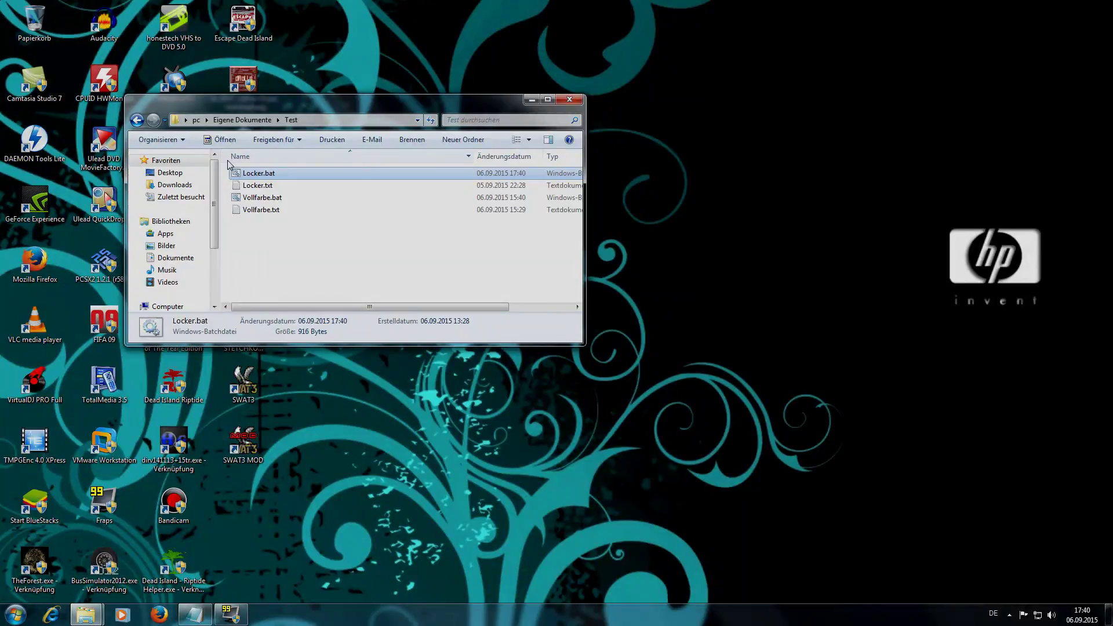
double_click(255, 174)
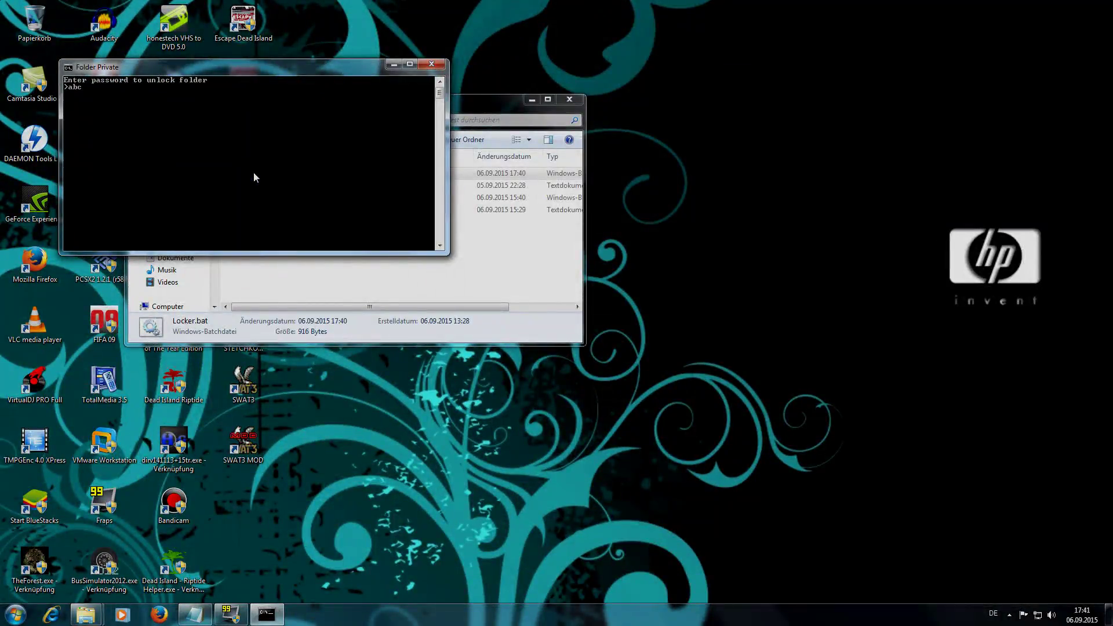
key("Return")
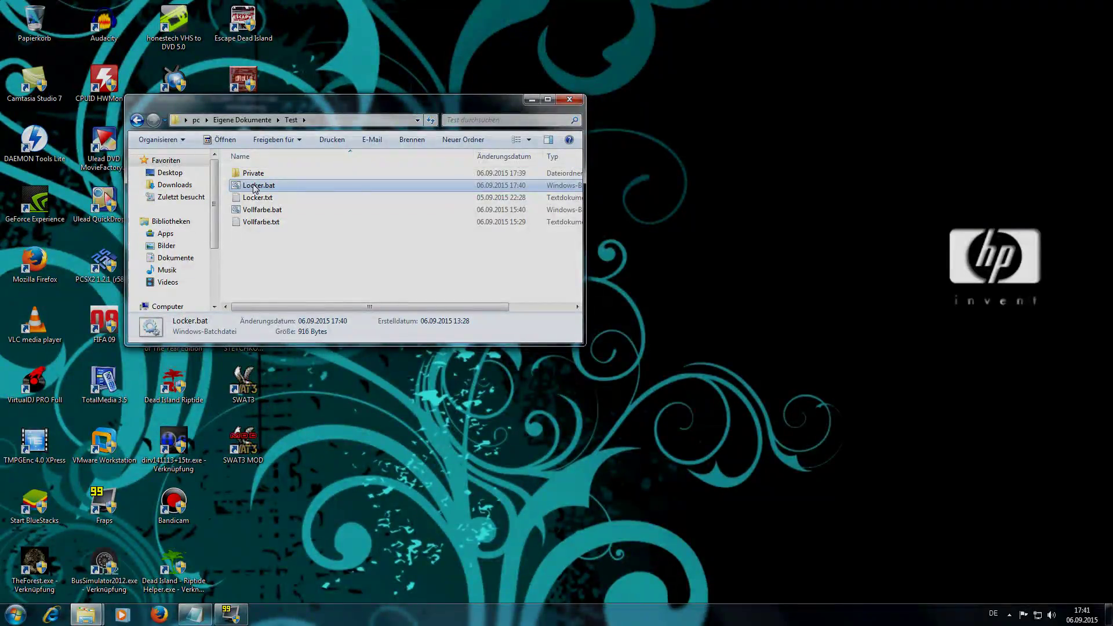
- Delete the Private folder from the Test folder
left_click(255, 176)
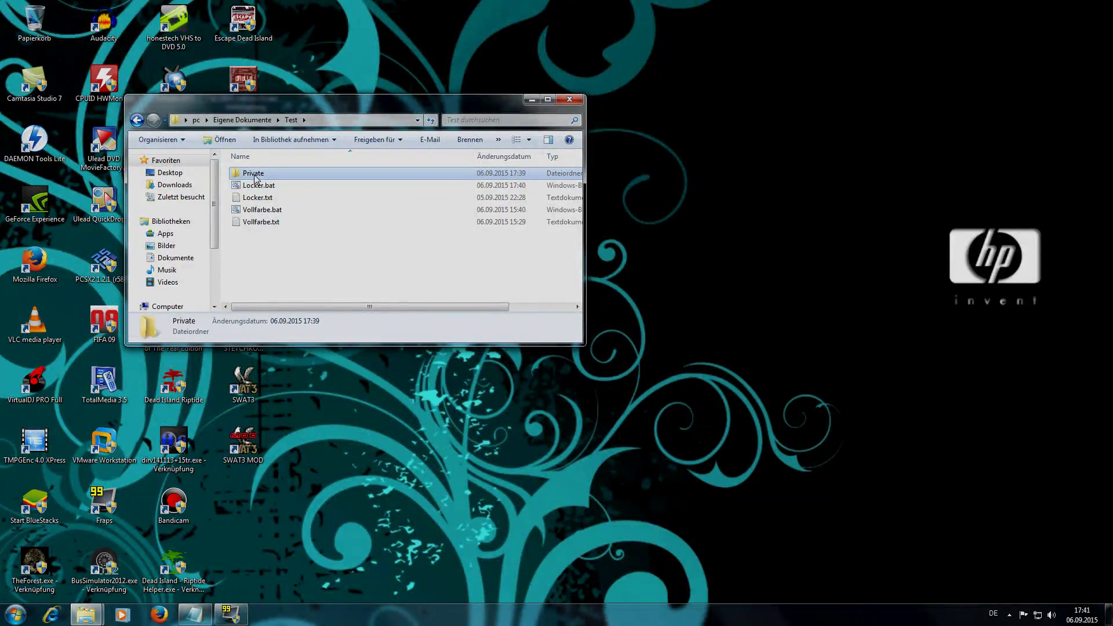
key("Delete")
key("Return")
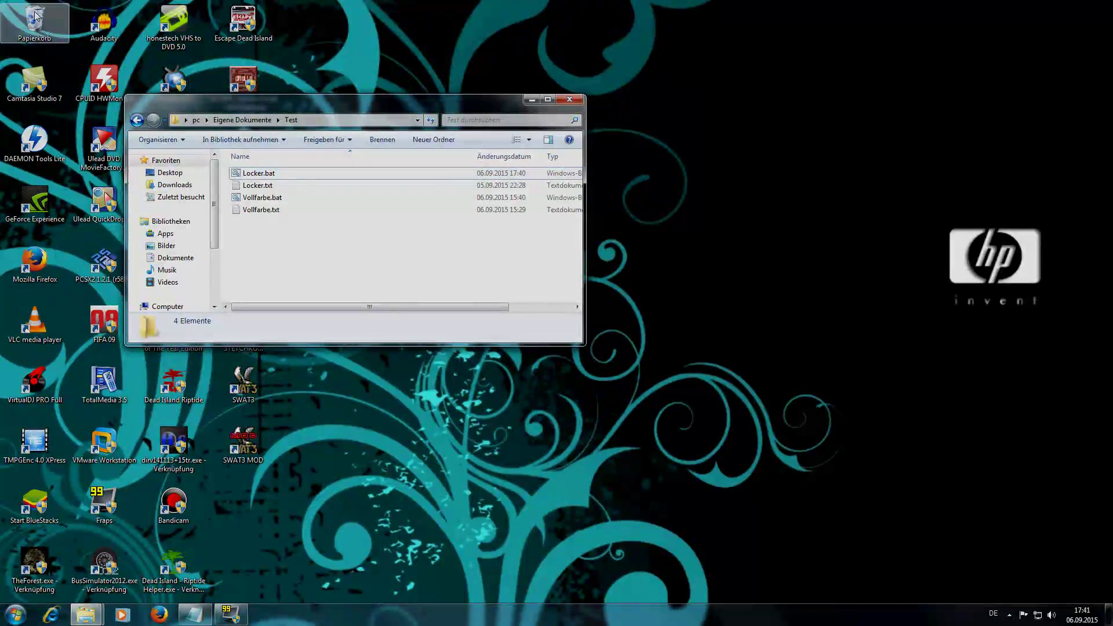
- Empty the Recycle Bin (Papierkorb leeren) so the folder is removed permanently
right_click(36, 16)
left_click(81, 33)
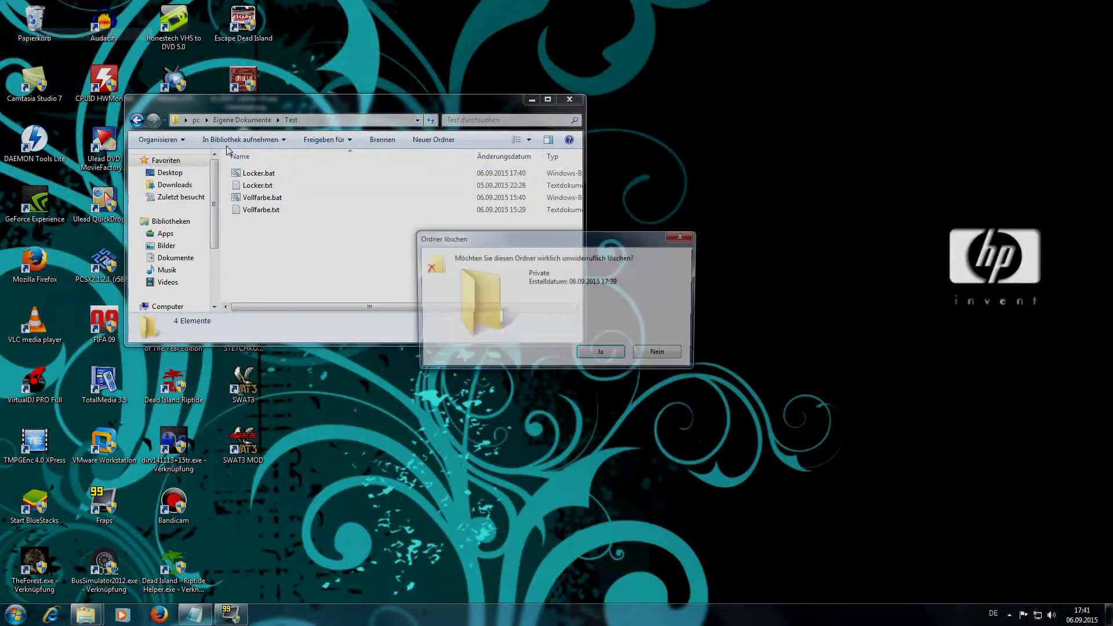
left_click(592, 354)
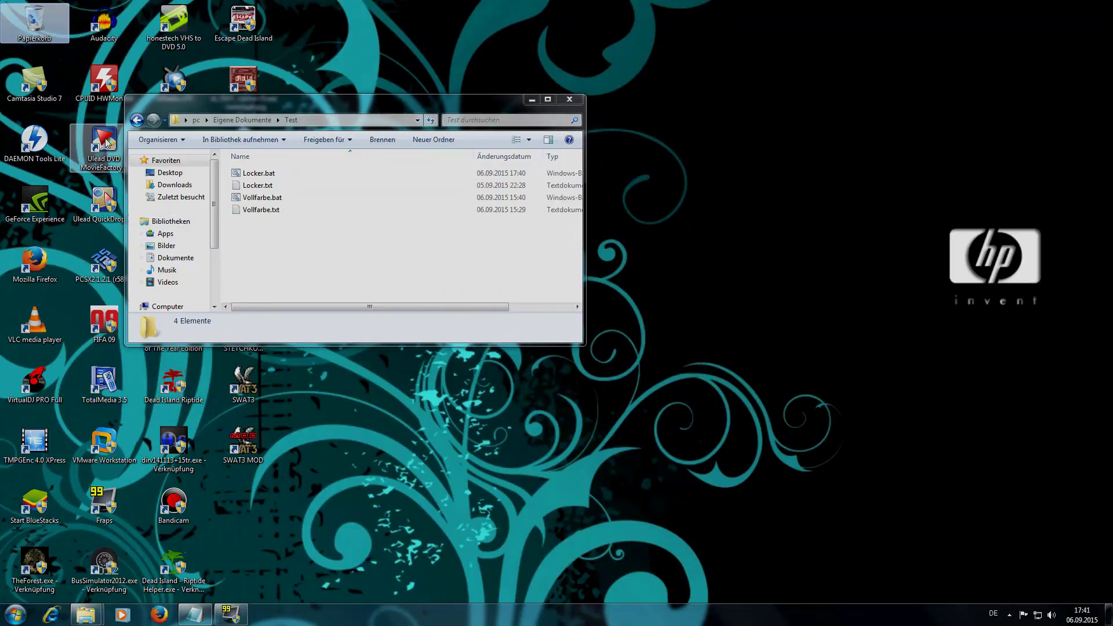
left_click(251, 174)
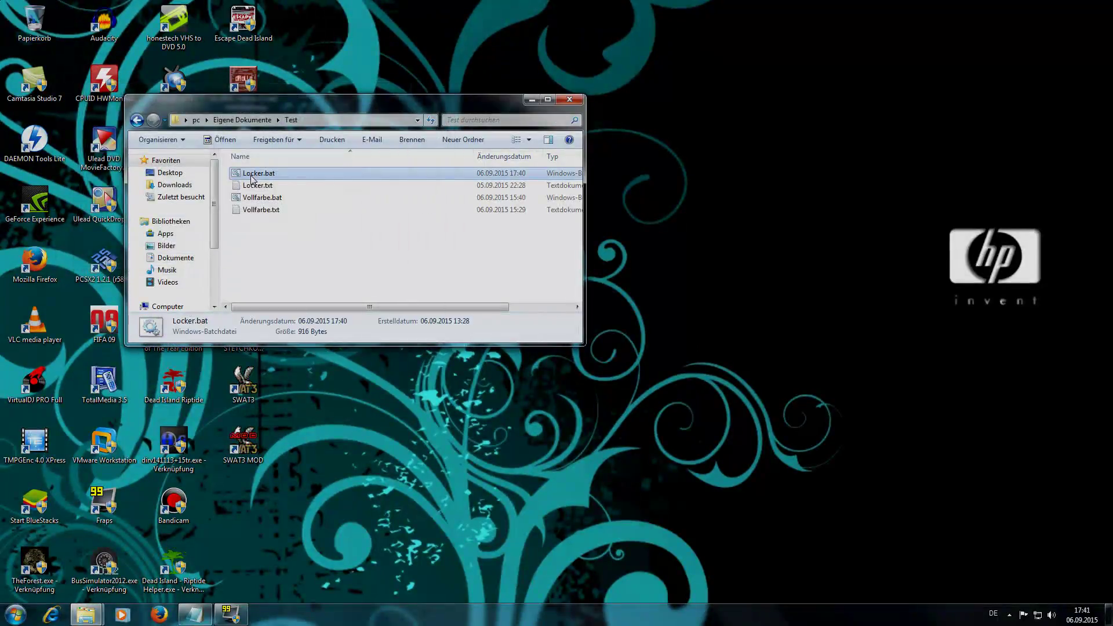
- Run Locker.bat twice to create a new Private folder and lock it with y
double_click(251, 175)
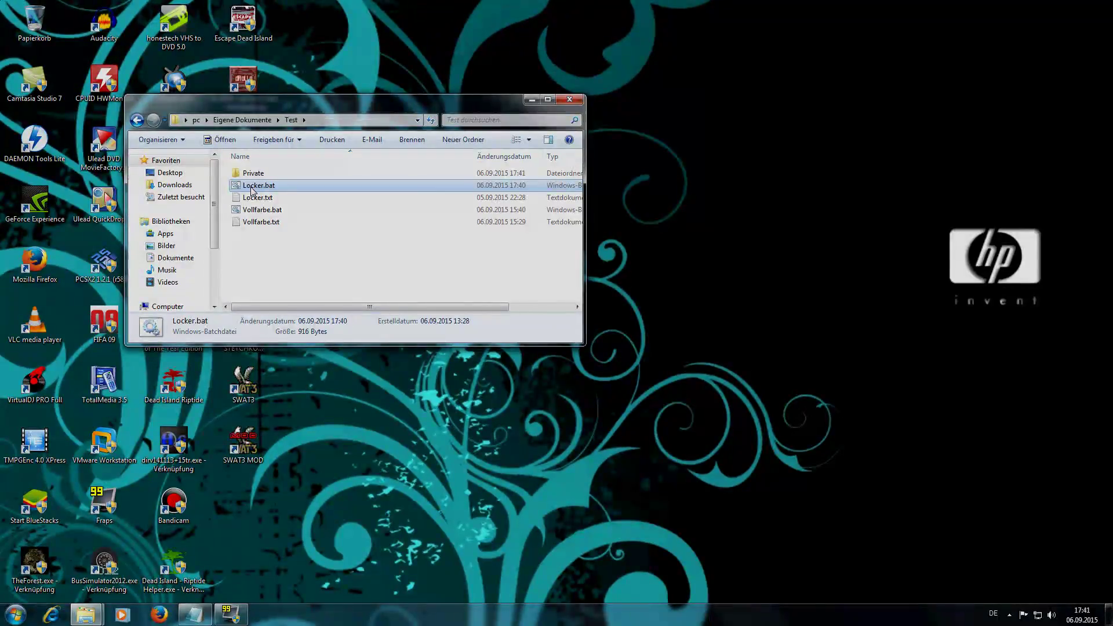
double_click(251, 187)
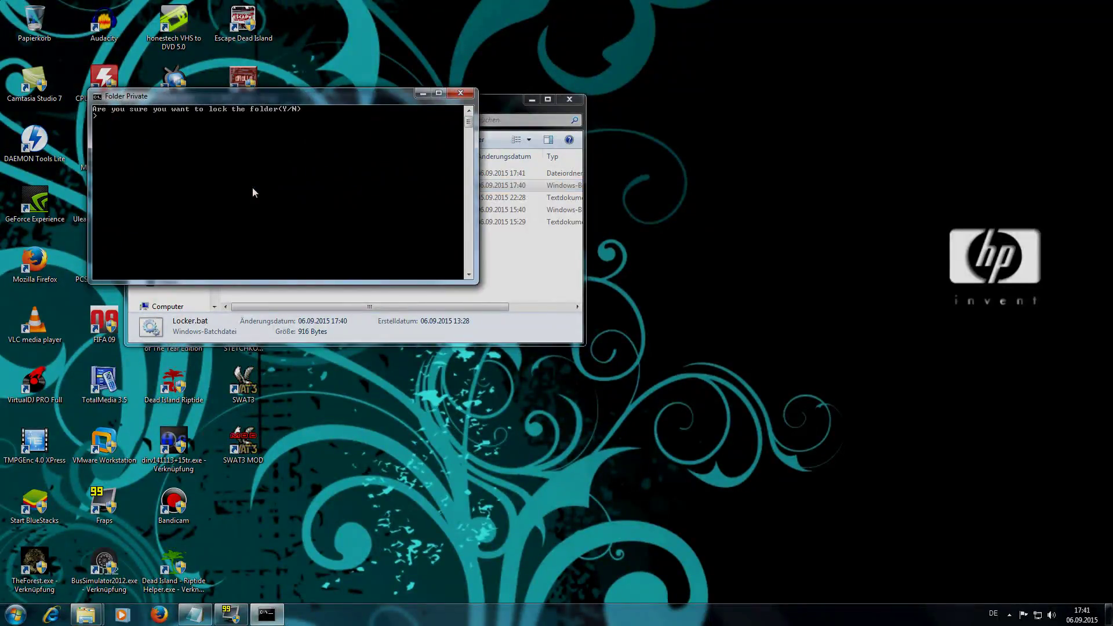
type("y")
key("Return")
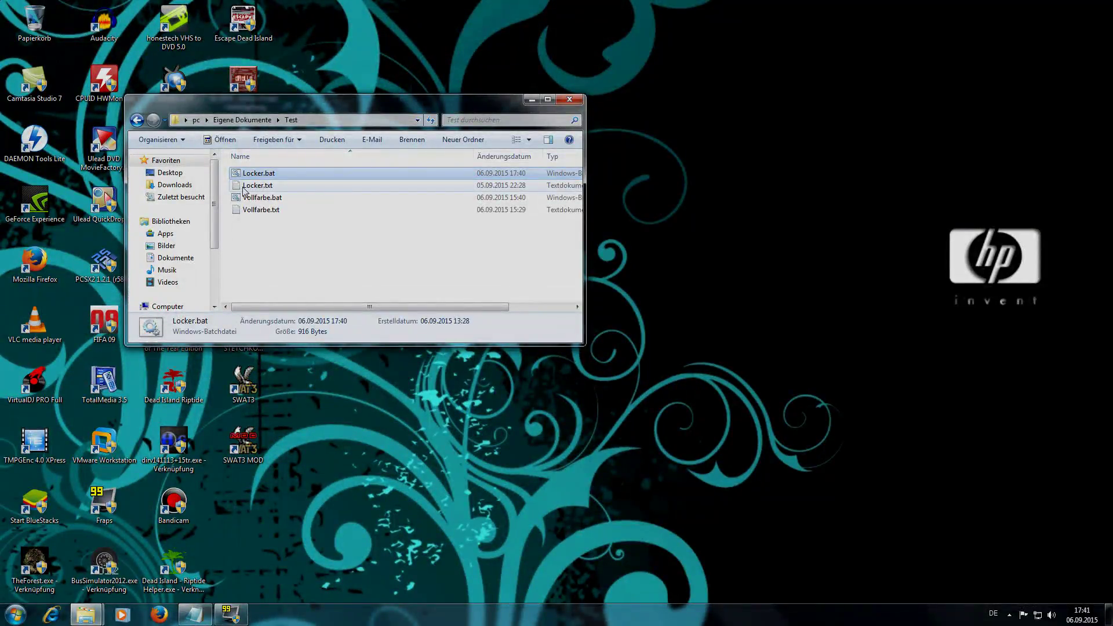
left_click(166, 142)
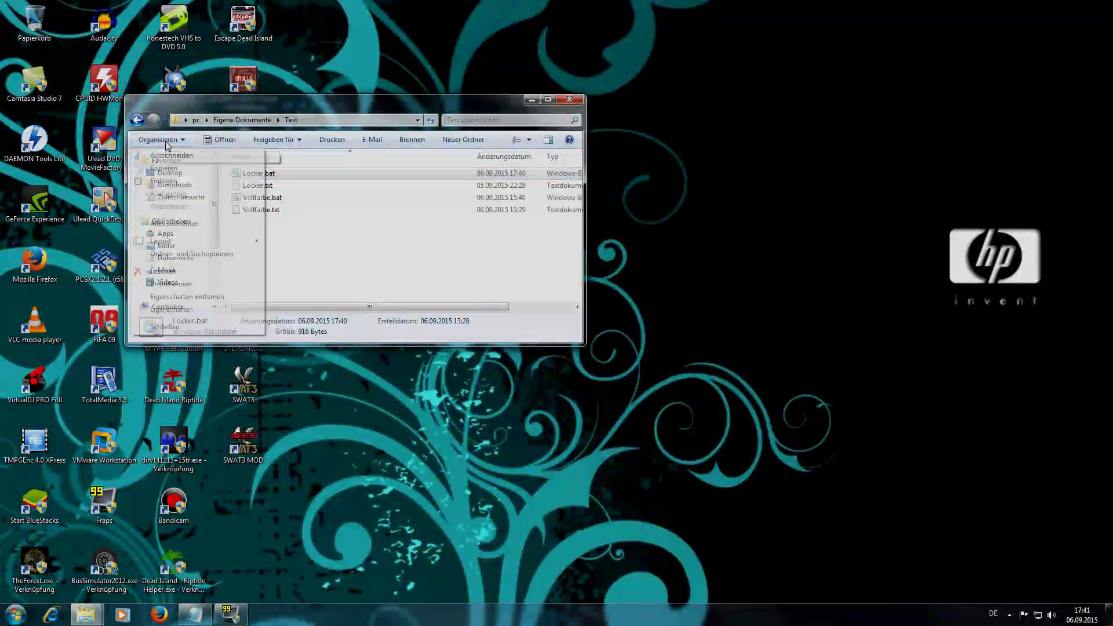
- In Folder Options' View settings, stop hiding protected operating system files and apply
left_click(180, 255)
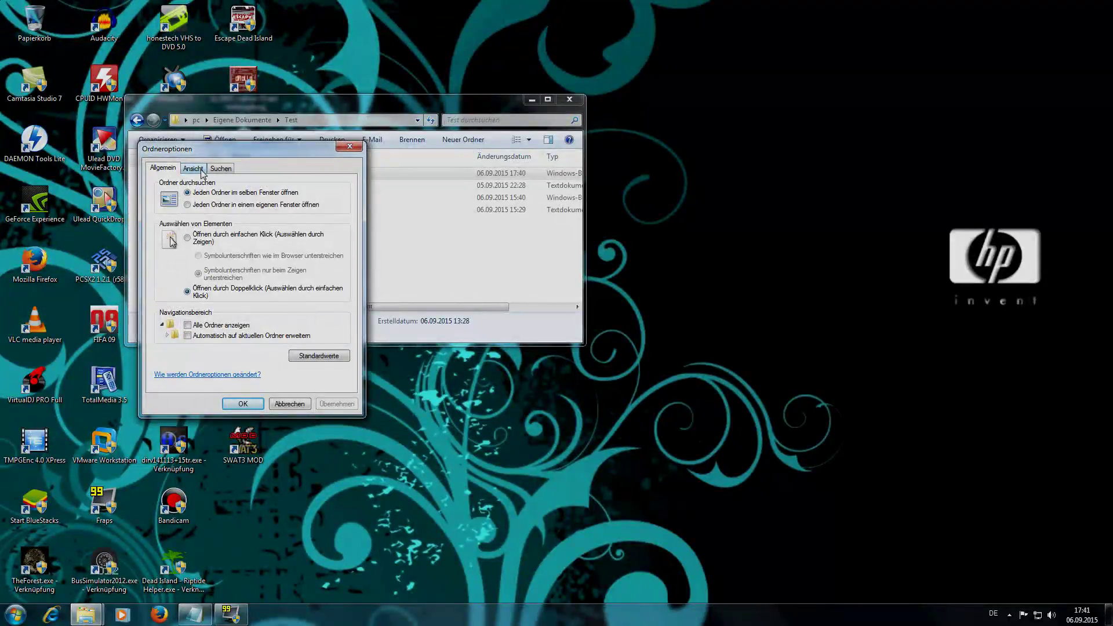
left_click(201, 170)
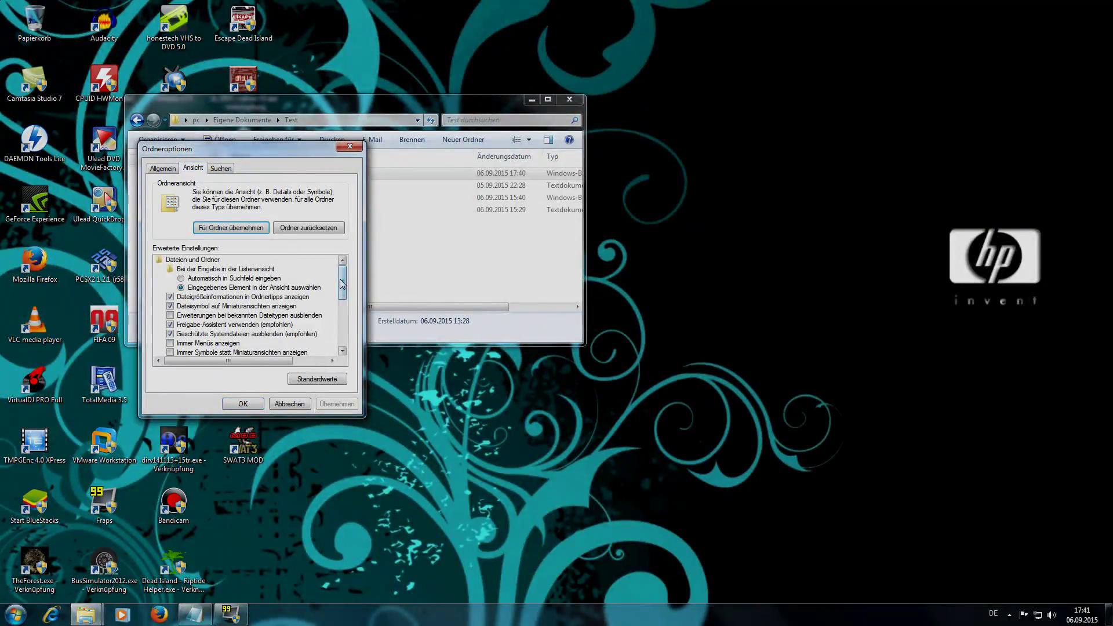
left_click_drag(342, 281, 342, 297)
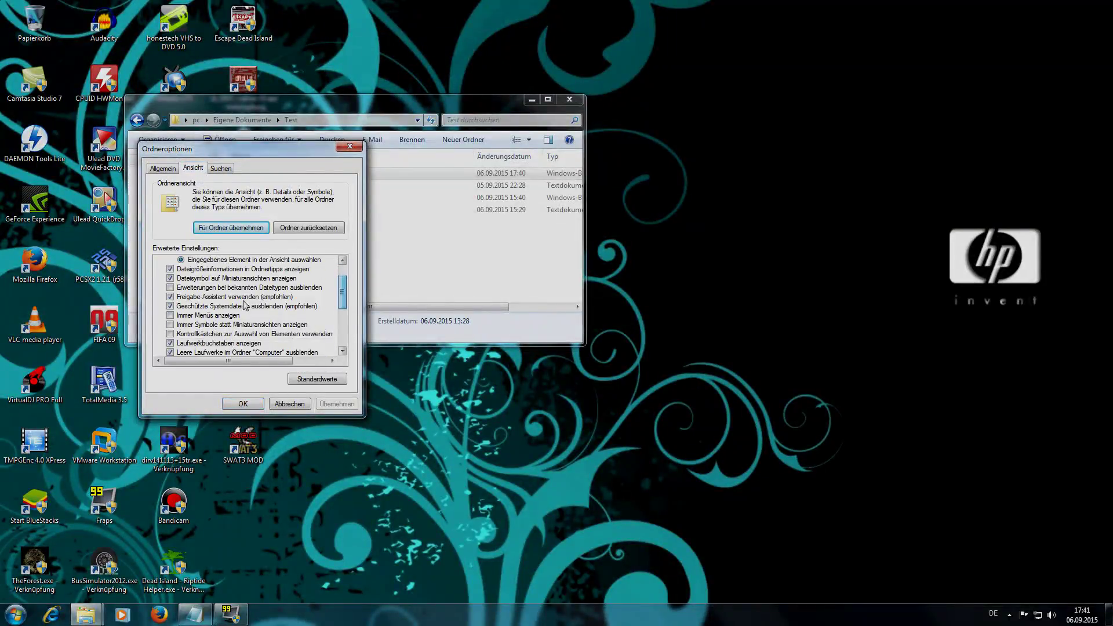
left_click(186, 308)
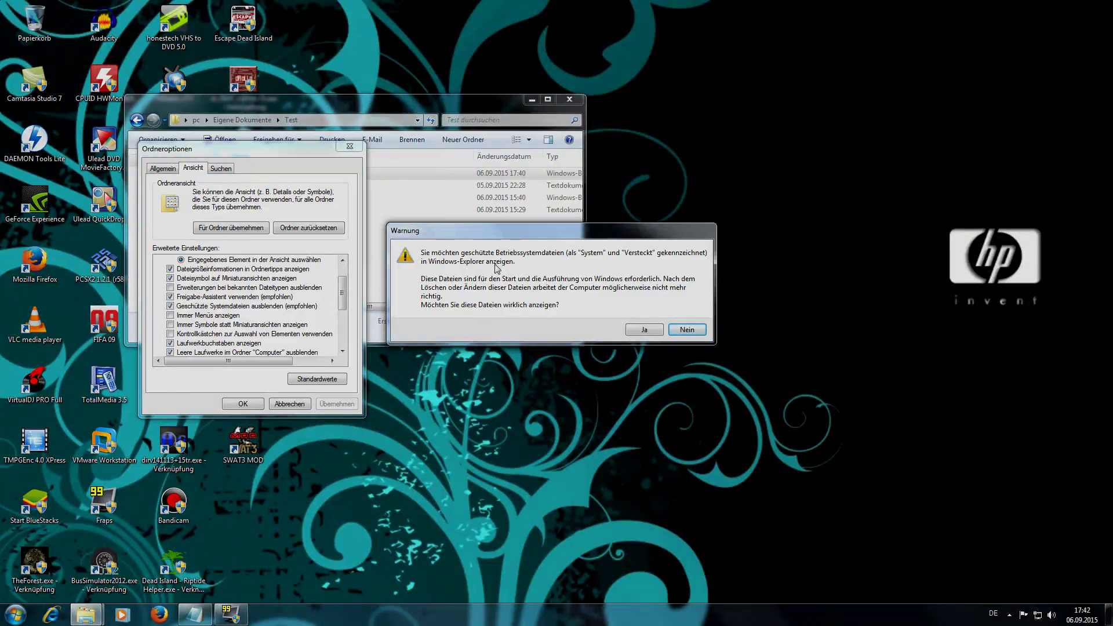
left_click(643, 330)
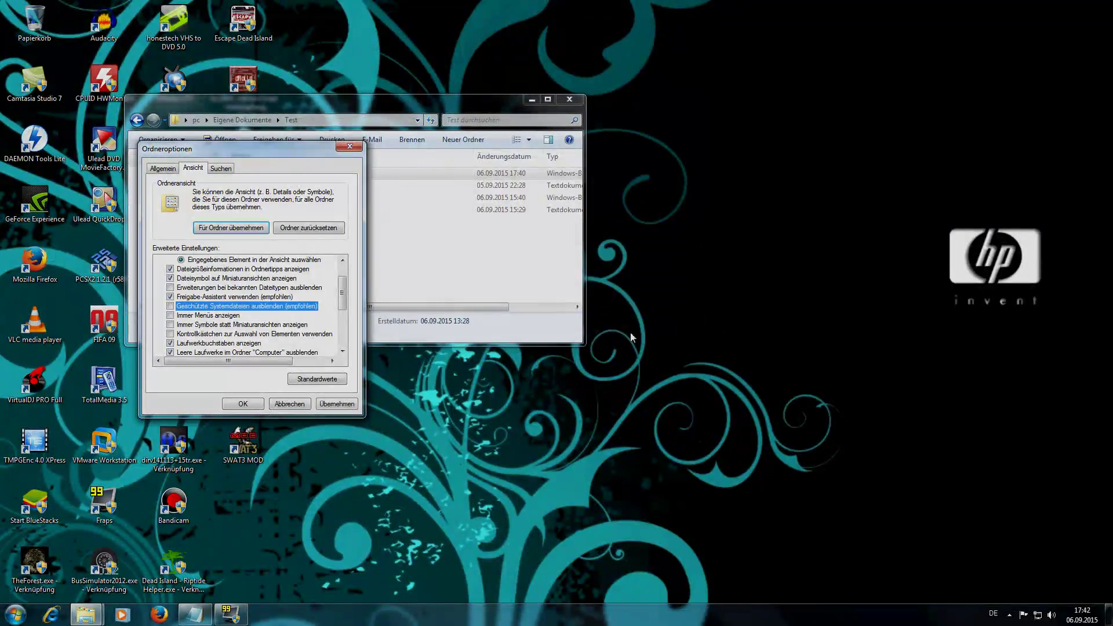
left_click_drag(269, 154, 146, 203)
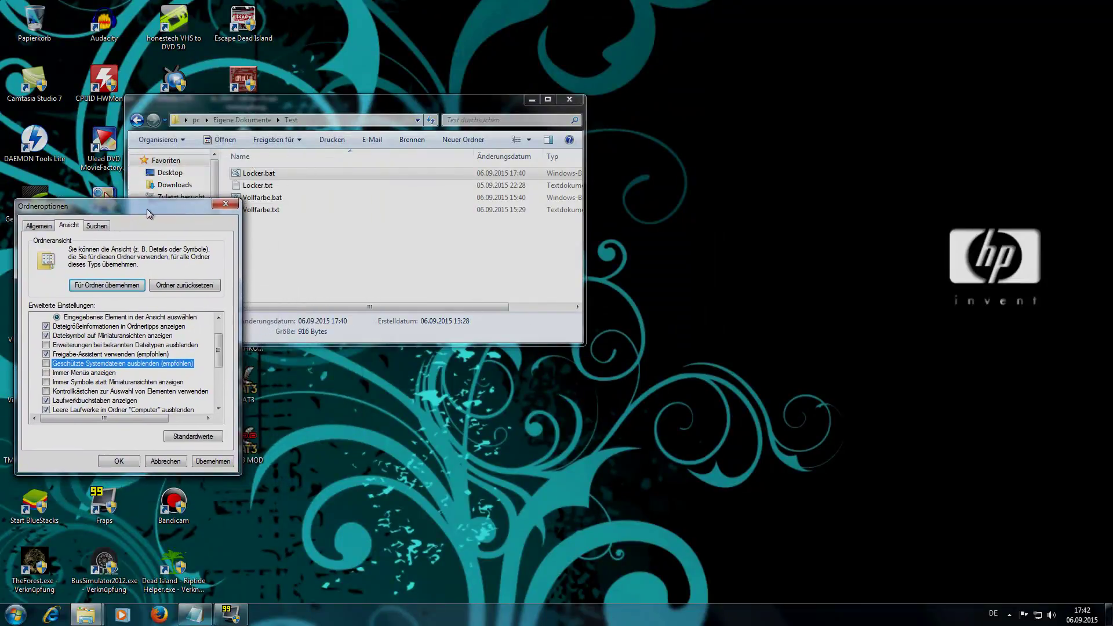
left_click(214, 451)
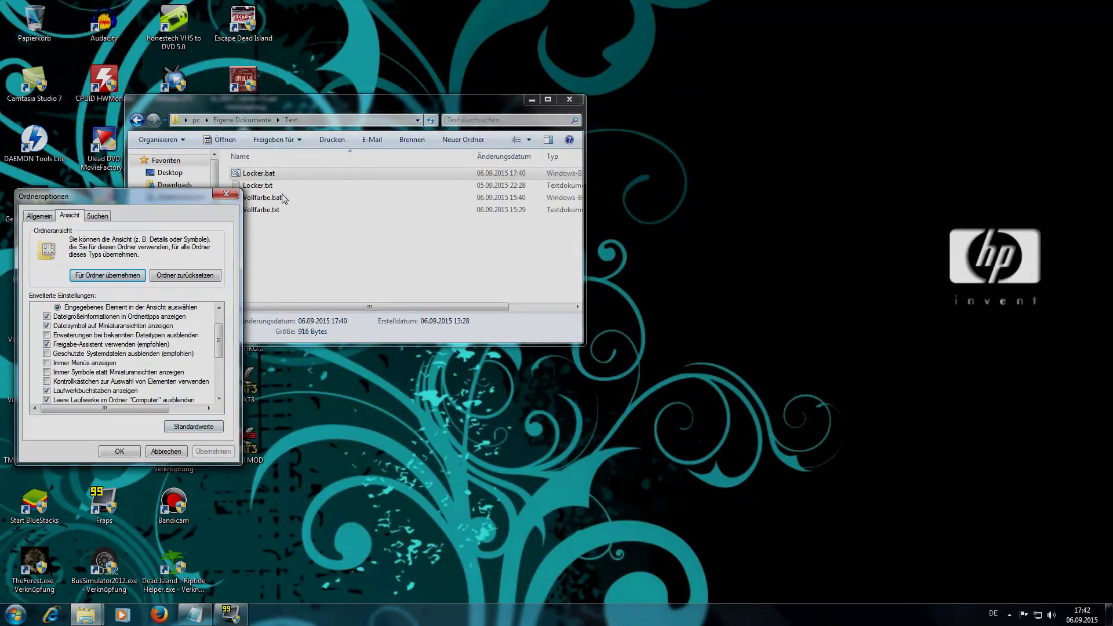
- Select 'Ausgeblendete Dateien, Ordner und Laufwerke anzeigen', apply, and close Folder Options
left_click_drag(220, 341, 220, 372)
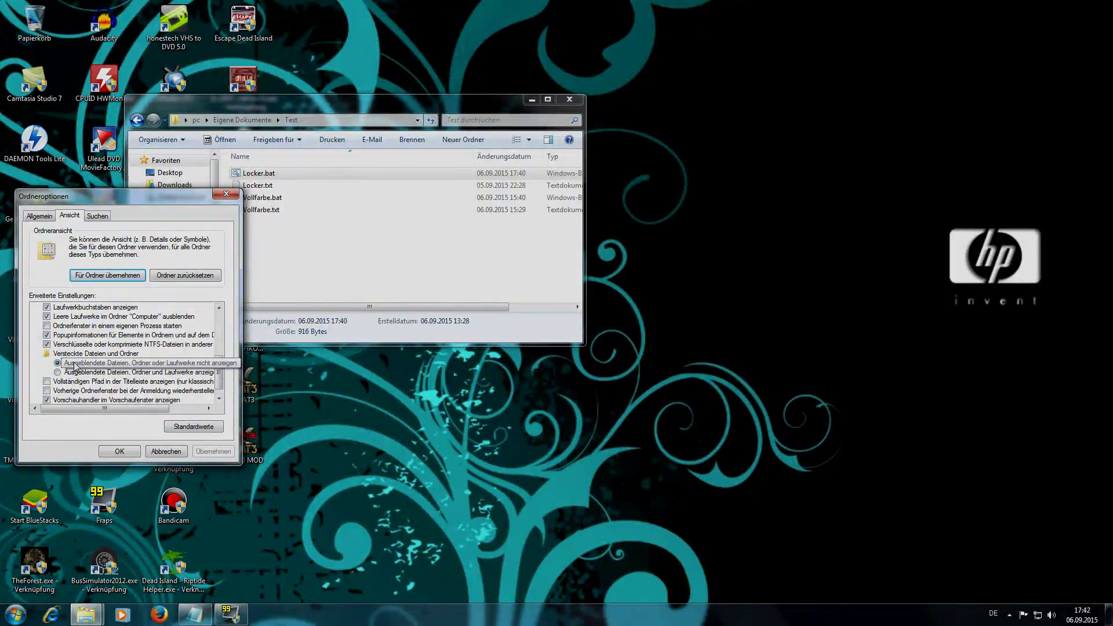
left_click(151, 371)
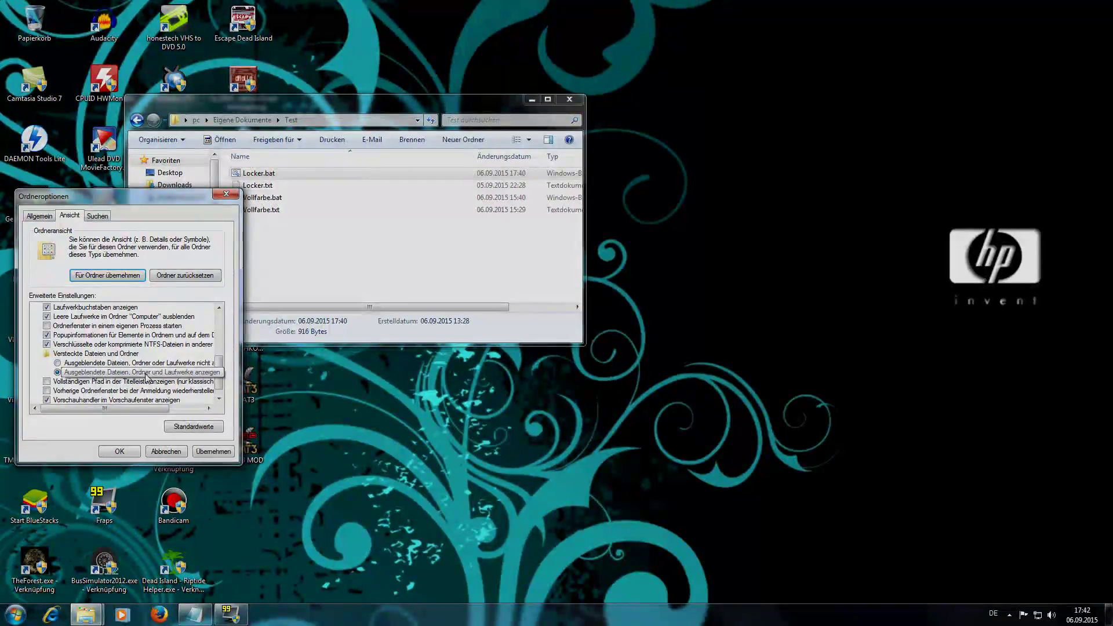
left_click(210, 451)
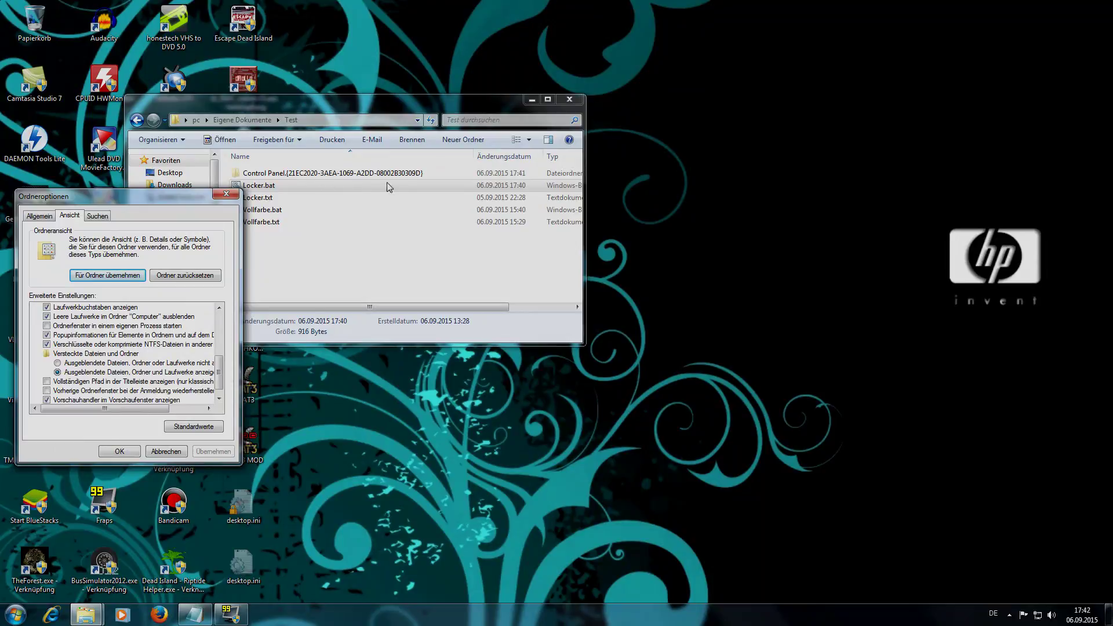
left_click(120, 452)
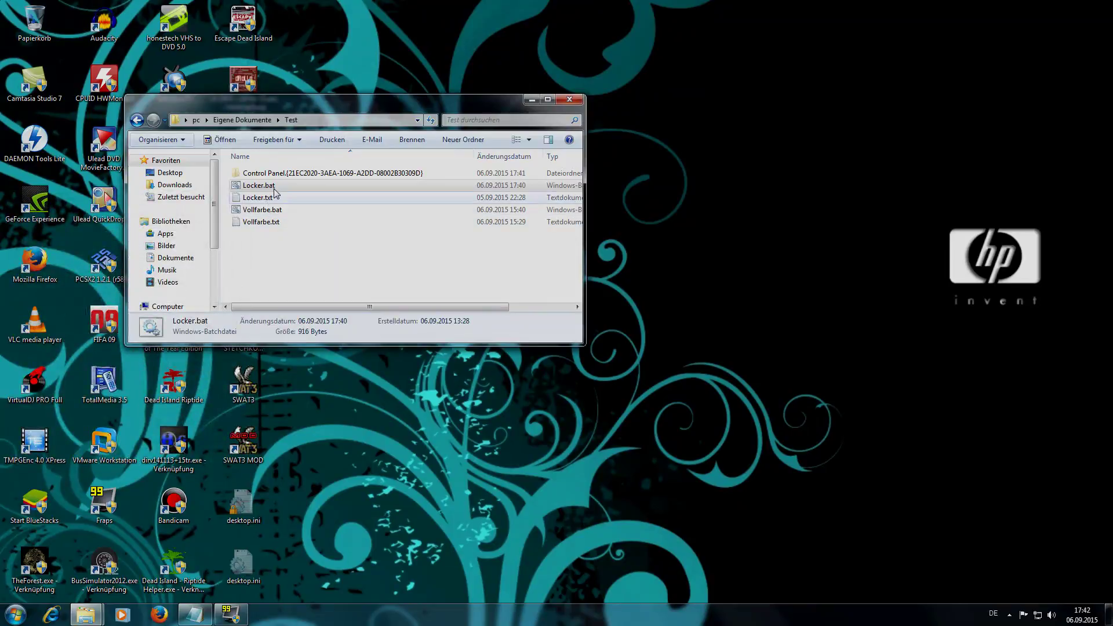
- Open the Control Panel.{21EC2020-…} folder, see it shows 0 items, then return and select Vollfarbe.bat
double_click(276, 176)
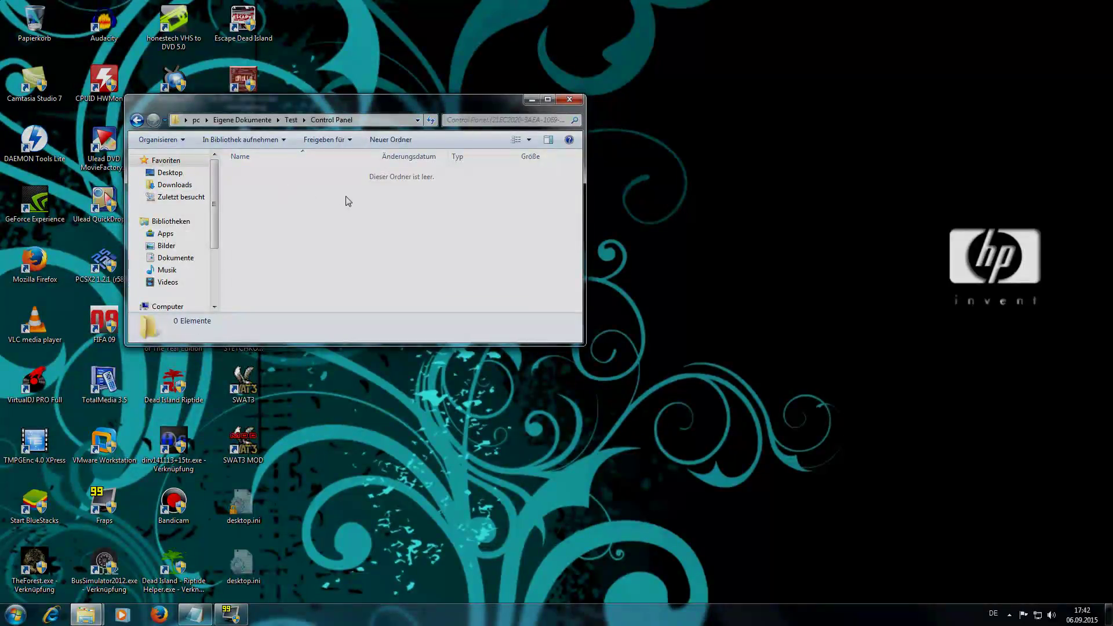
left_click(138, 121)
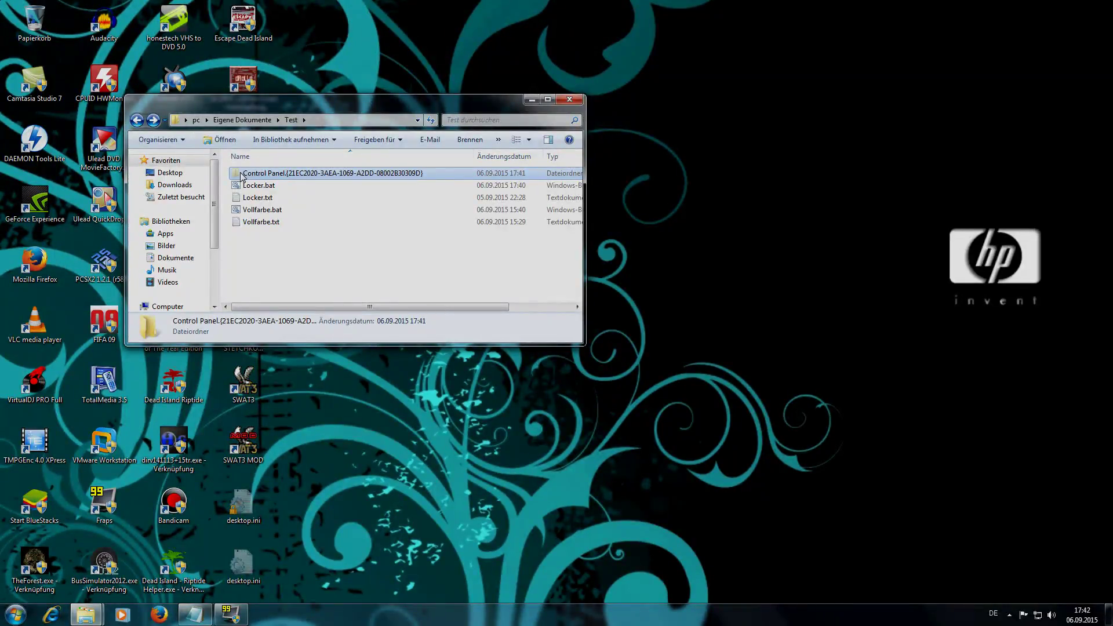
left_click(251, 214)
right_click(250, 213)
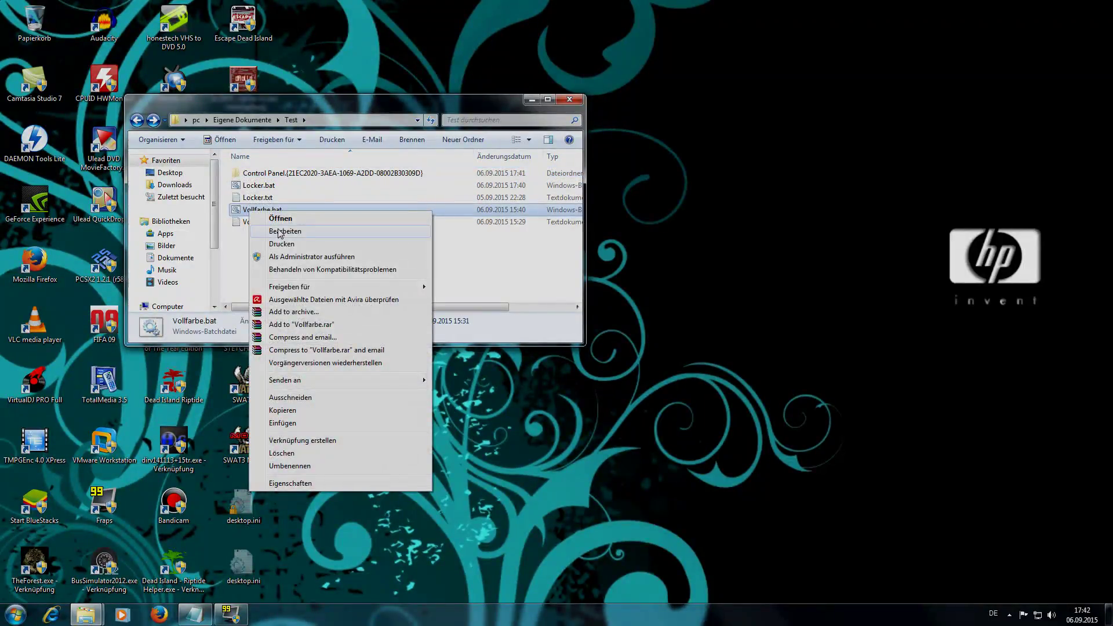
- Open Vollfarbe.bat in Notepad to read its attrib and ren lines, then close it
left_click(281, 231)
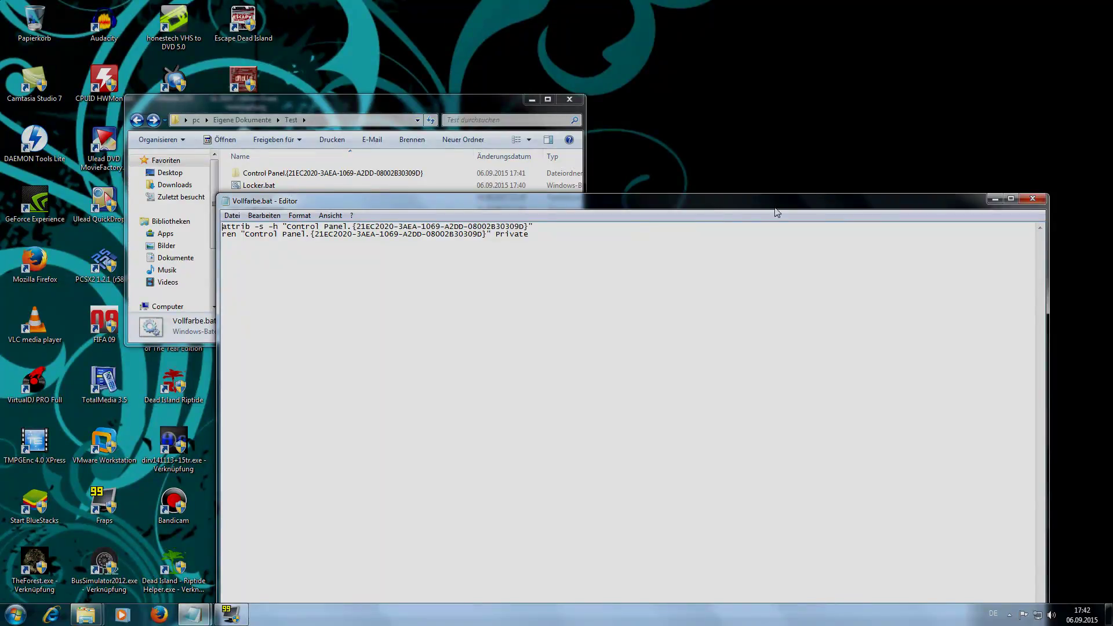
left_click(1033, 202)
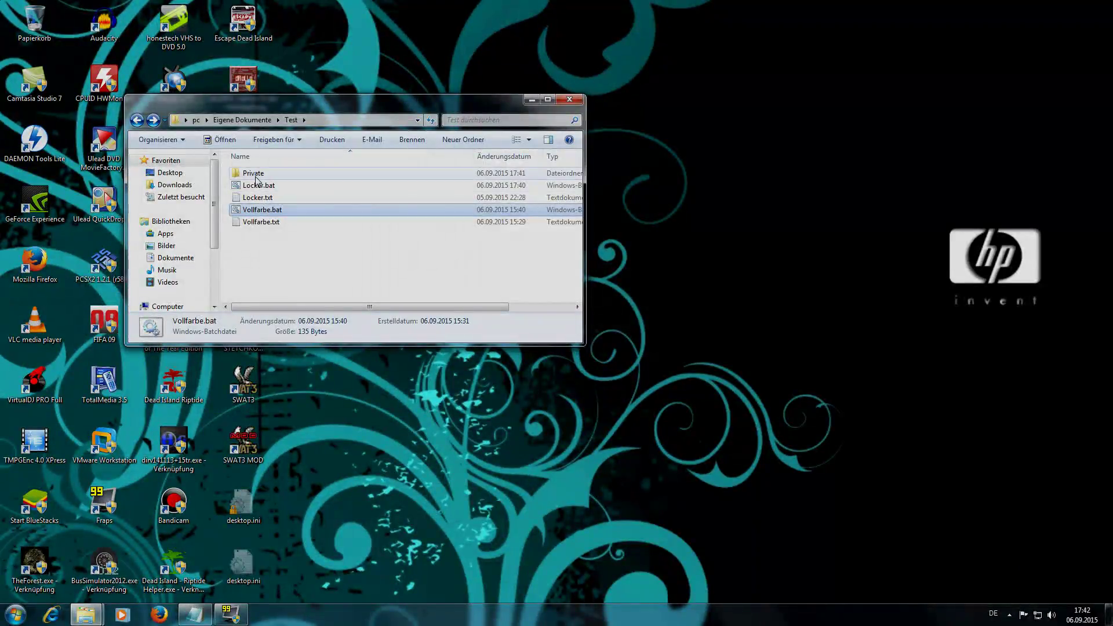
double_click(255, 175)
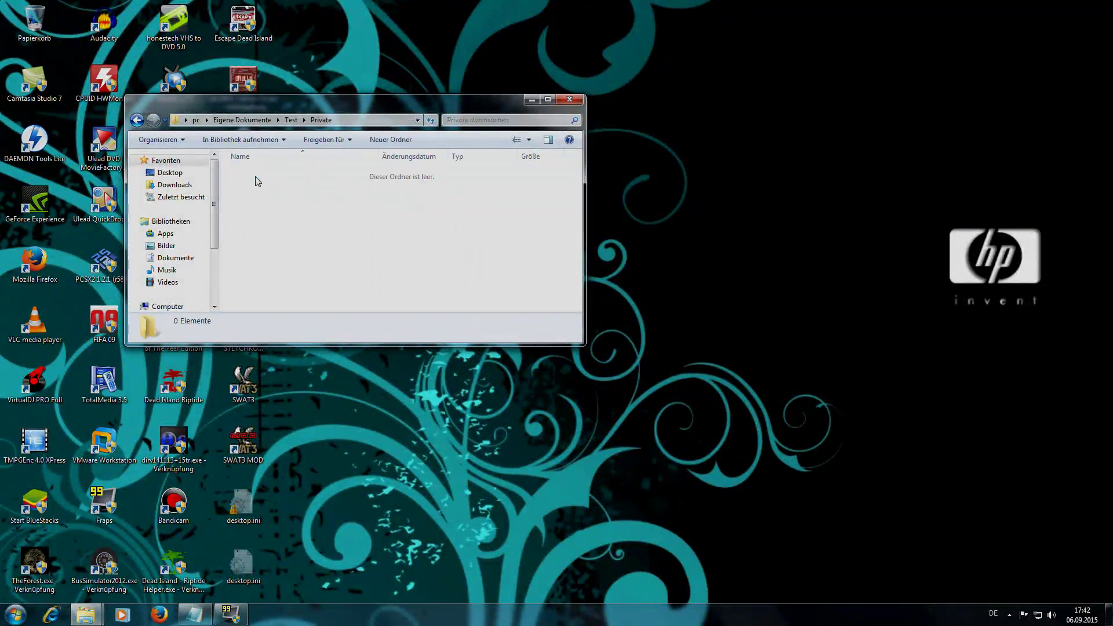
left_click(137, 120)
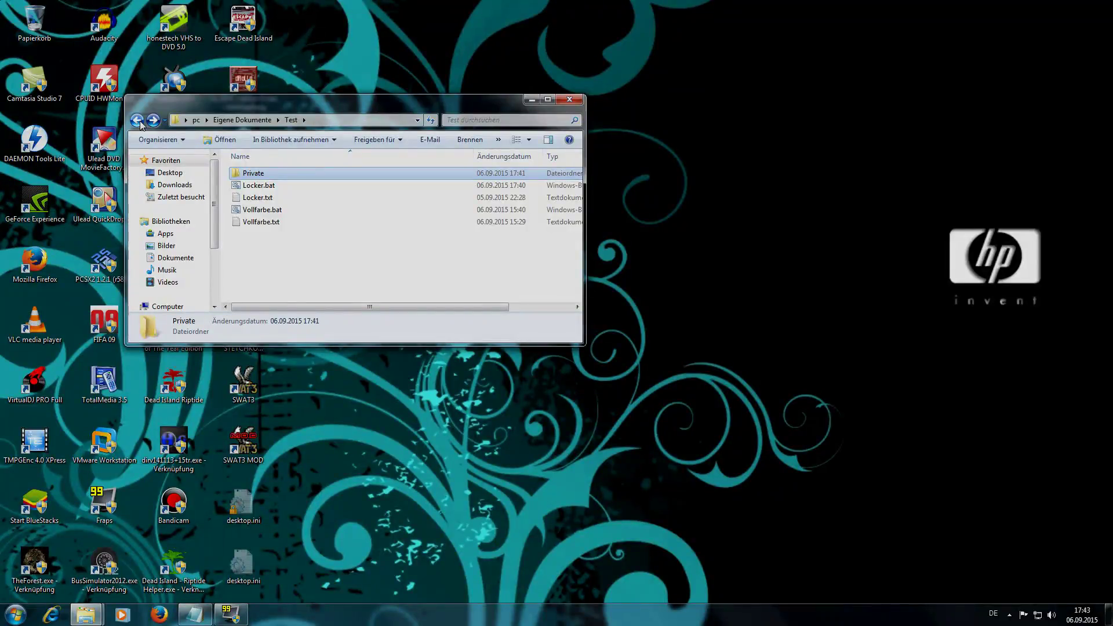
- Open the Private folder's properties and toggle Versteckt on then off, applying each time
right_click(248, 174)
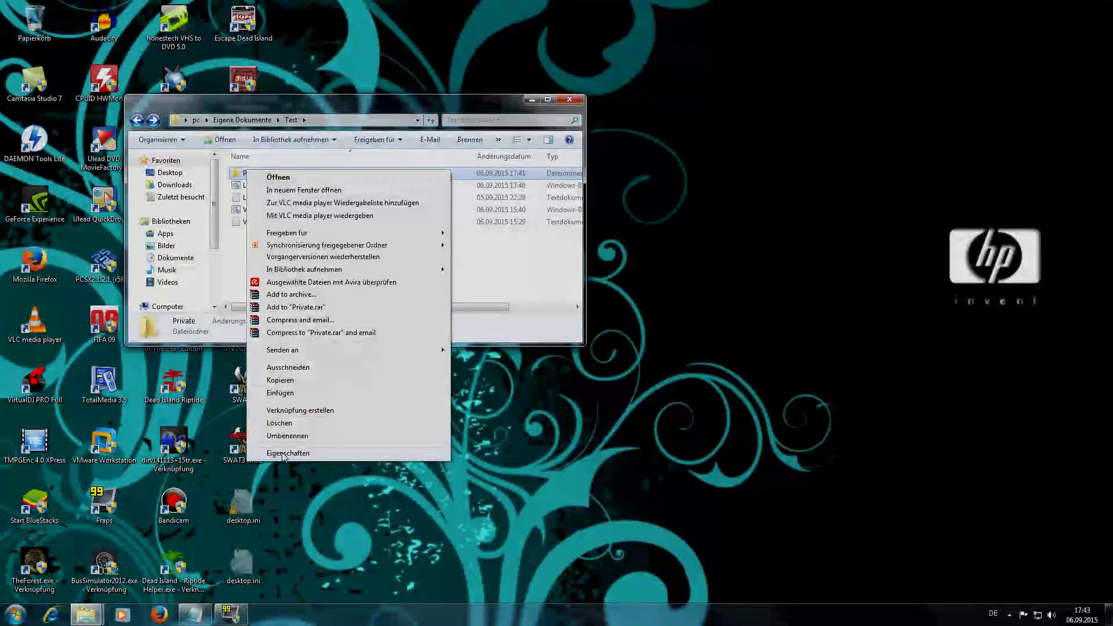
left_click(284, 454)
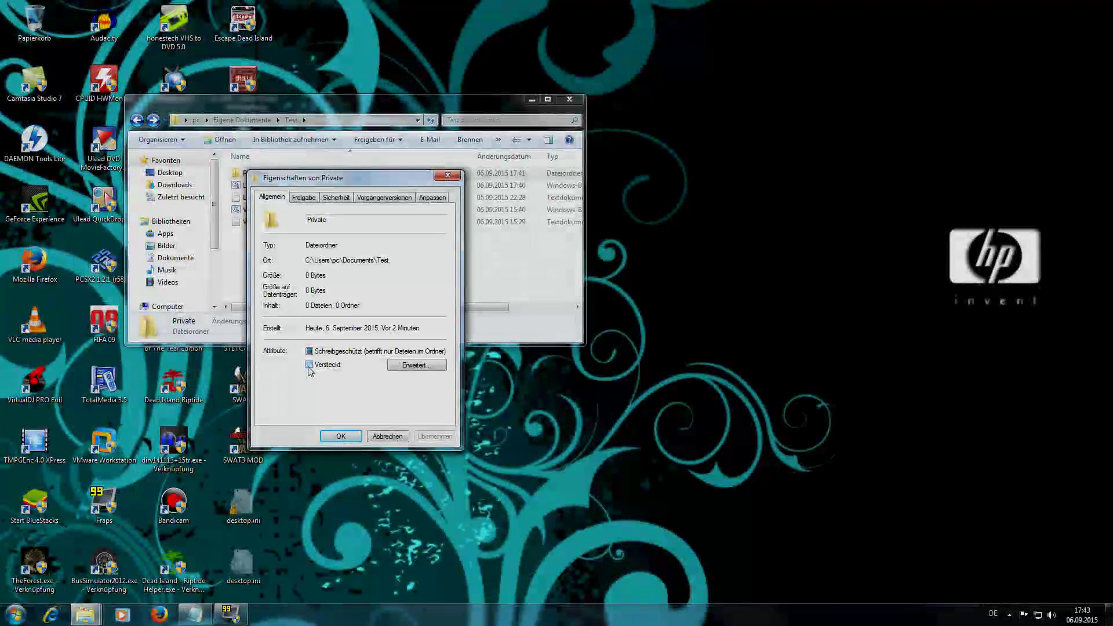
left_click(309, 366)
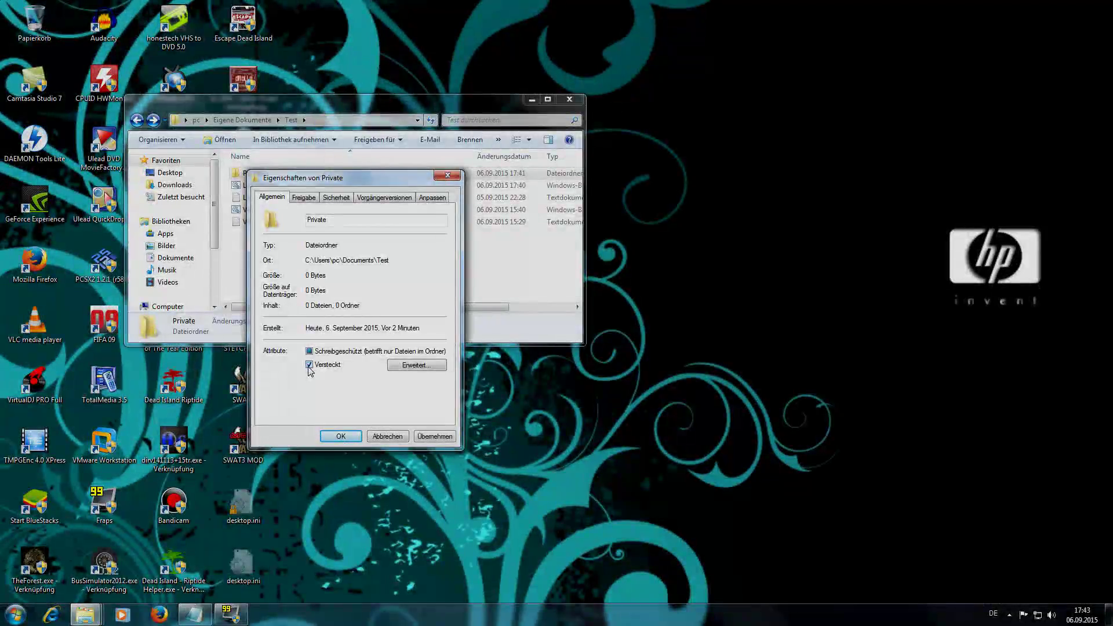
left_click(439, 439)
left_click_drag(317, 190, 376, 192)
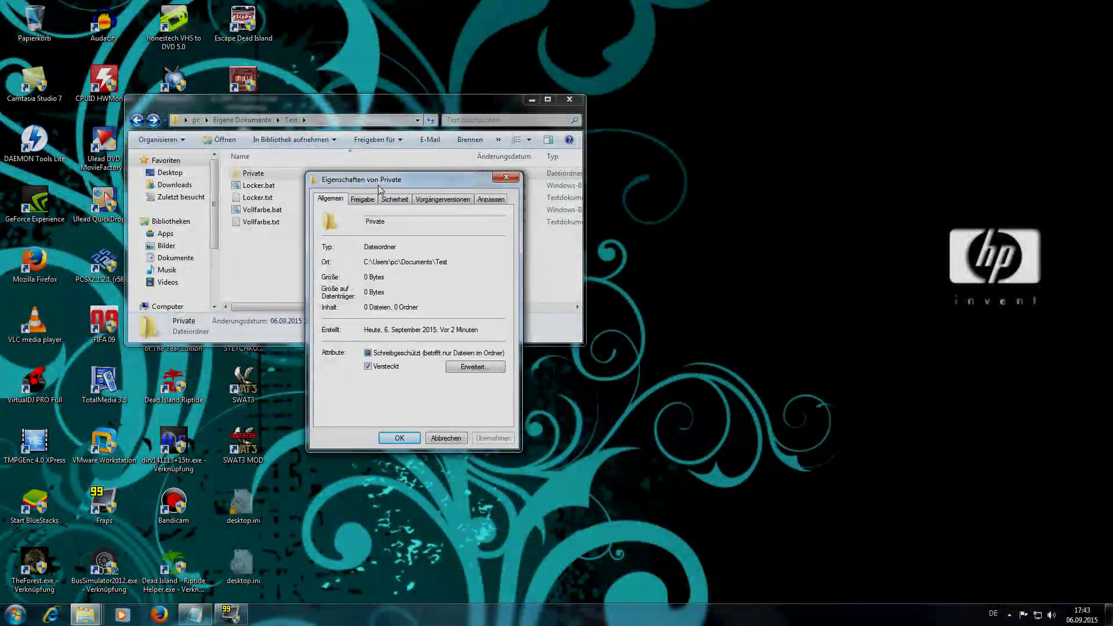
left_click(369, 367)
left_click(492, 439)
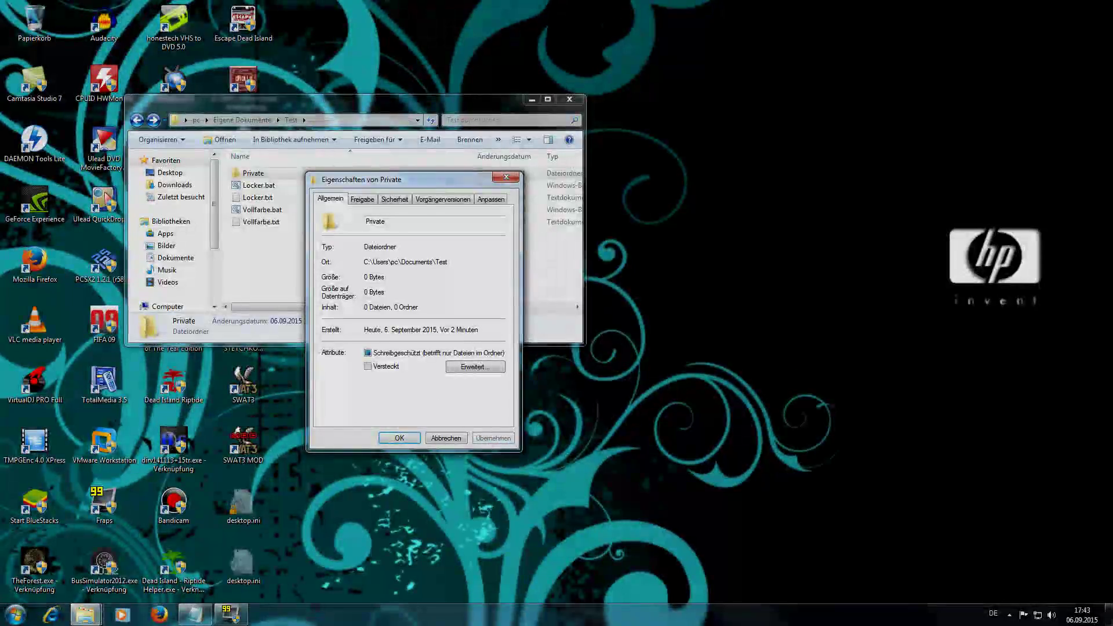
- In Advanced attributes, switch content encryption on and back off, then cancel
left_click(454, 367)
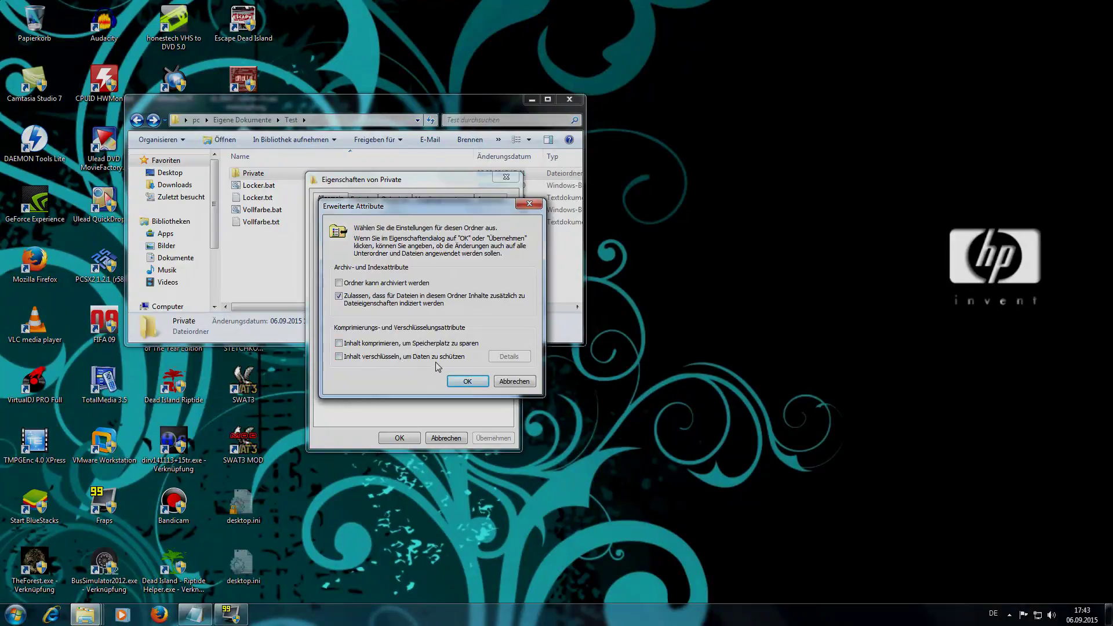
left_click(340, 357)
left_click(339, 357)
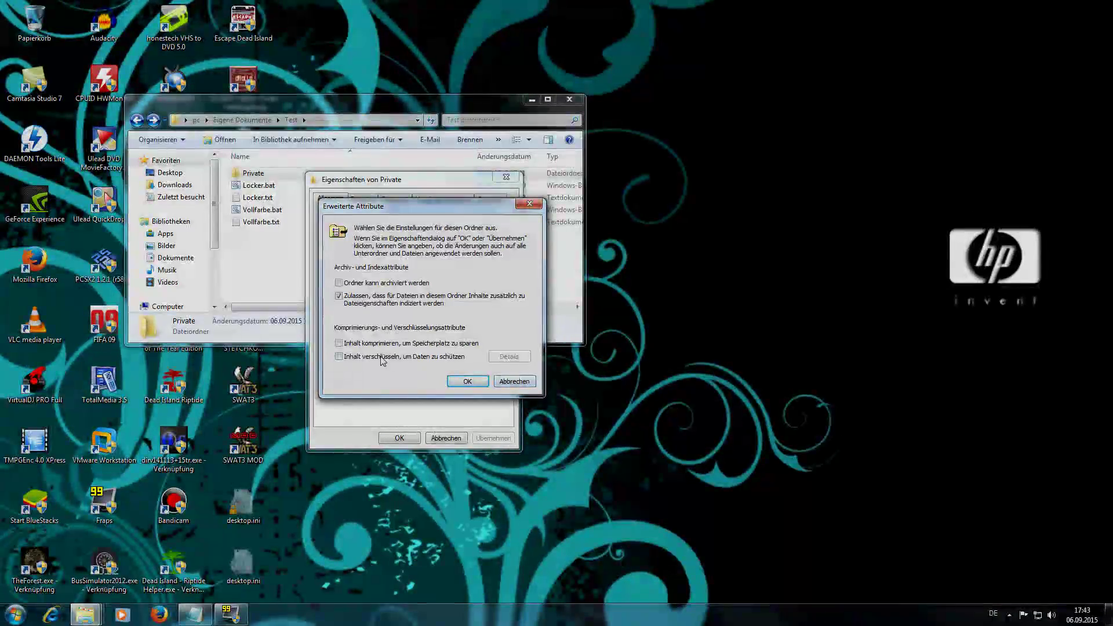
left_click(506, 383)
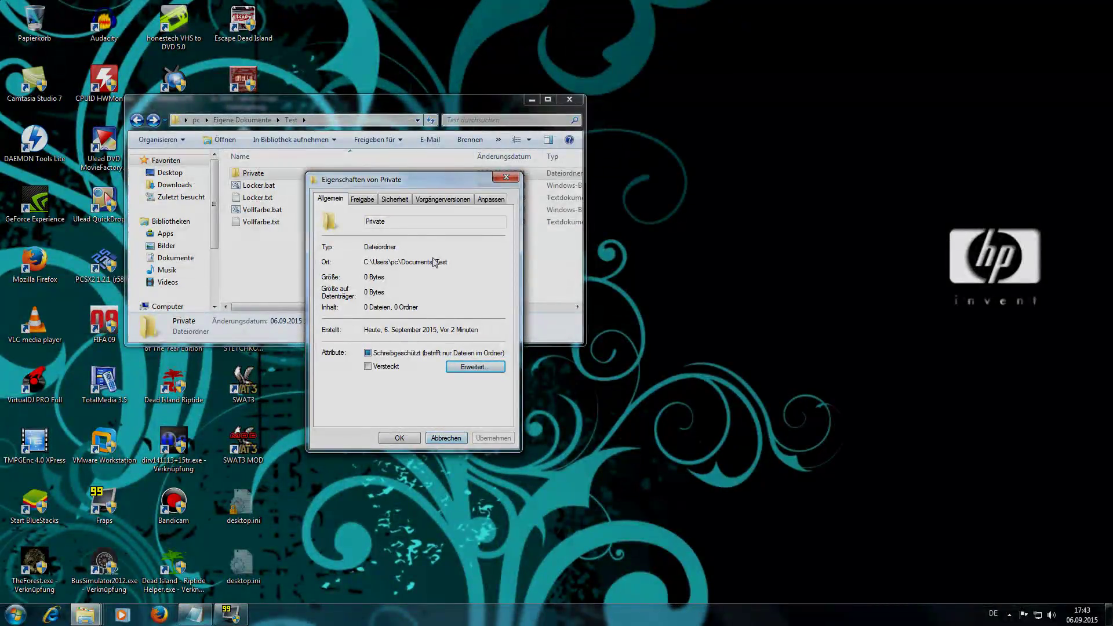
- Review the Private folder's Sicherheit permissions for SYSTEM, the user account and Administrators, then cancel unchanged
left_click(395, 200)
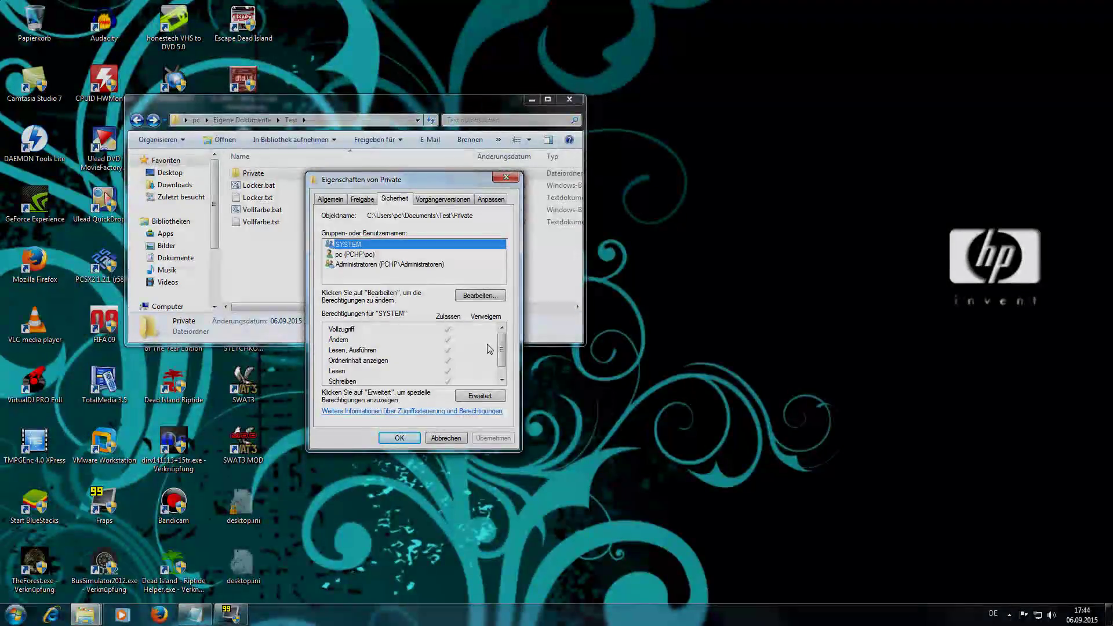
mouse_move(502, 349)
left_mouse_down()
mouse_move(502, 357)
mouse_move(502, 336)
left_mouse_up()
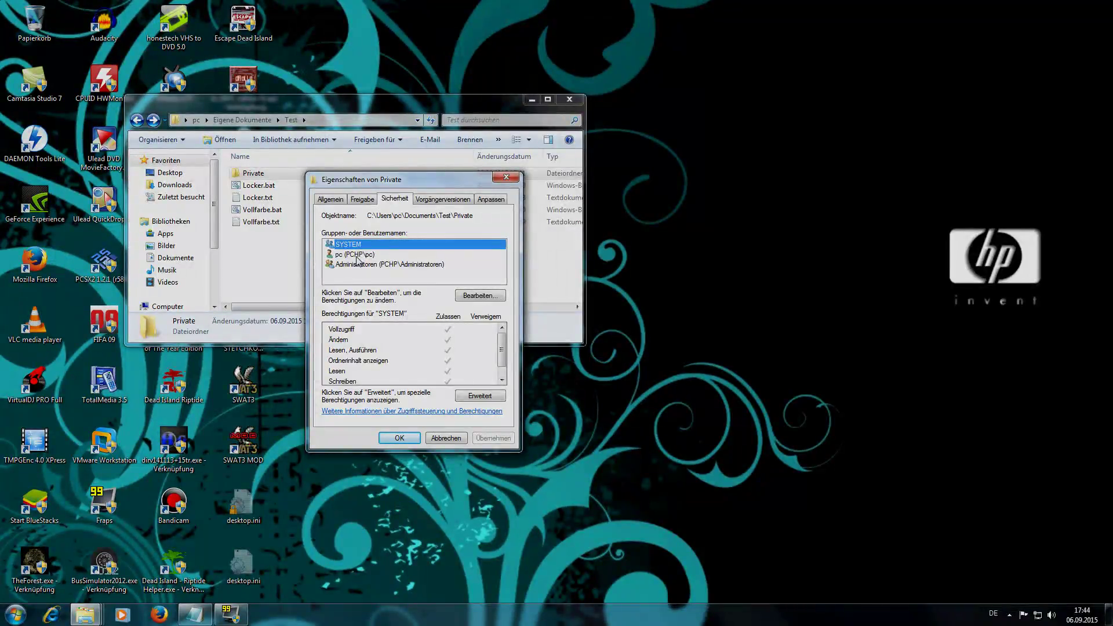
left_click(358, 255)
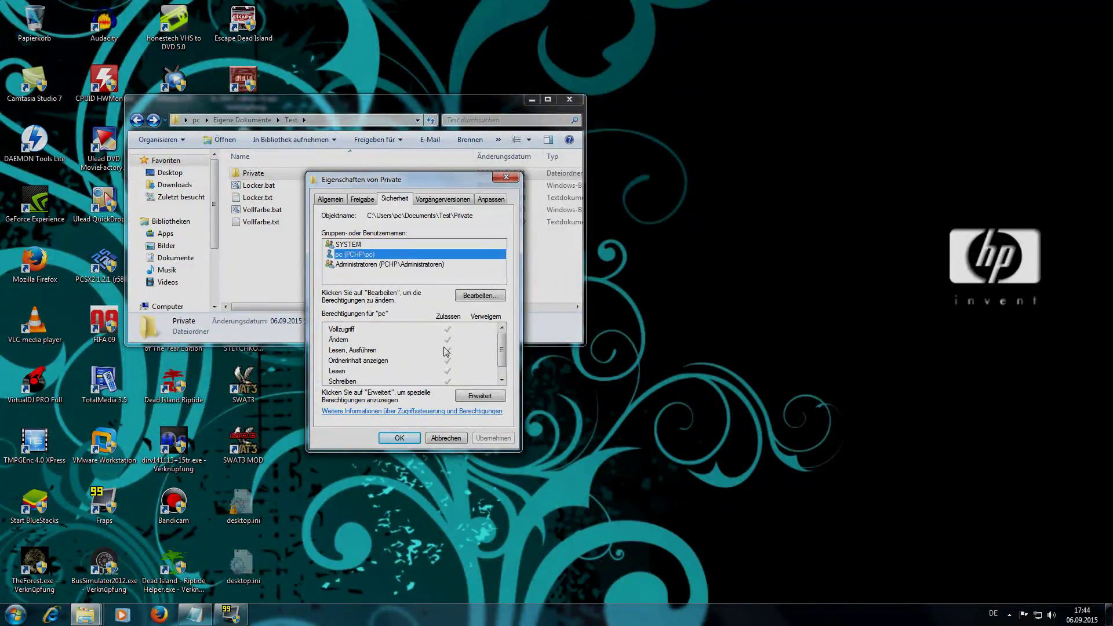
left_click(445, 439)
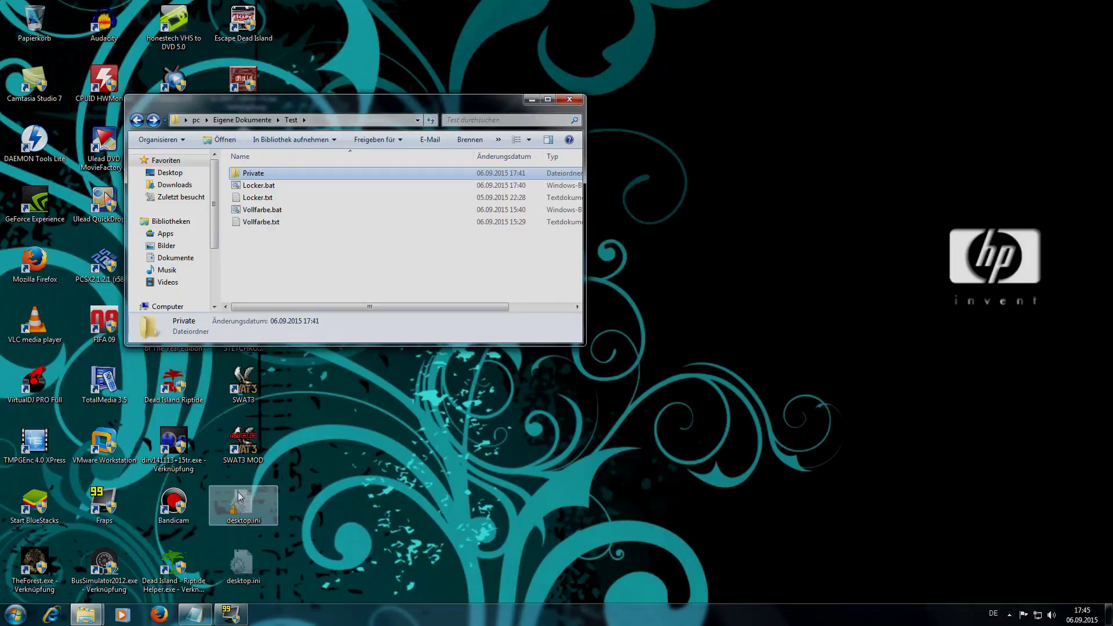
- In Ordner- und Suchoptionen, turn on 'Geschützte Systemdateien ausblenden' and set hidden files to 'nicht anzeigen'
left_click(162, 140)
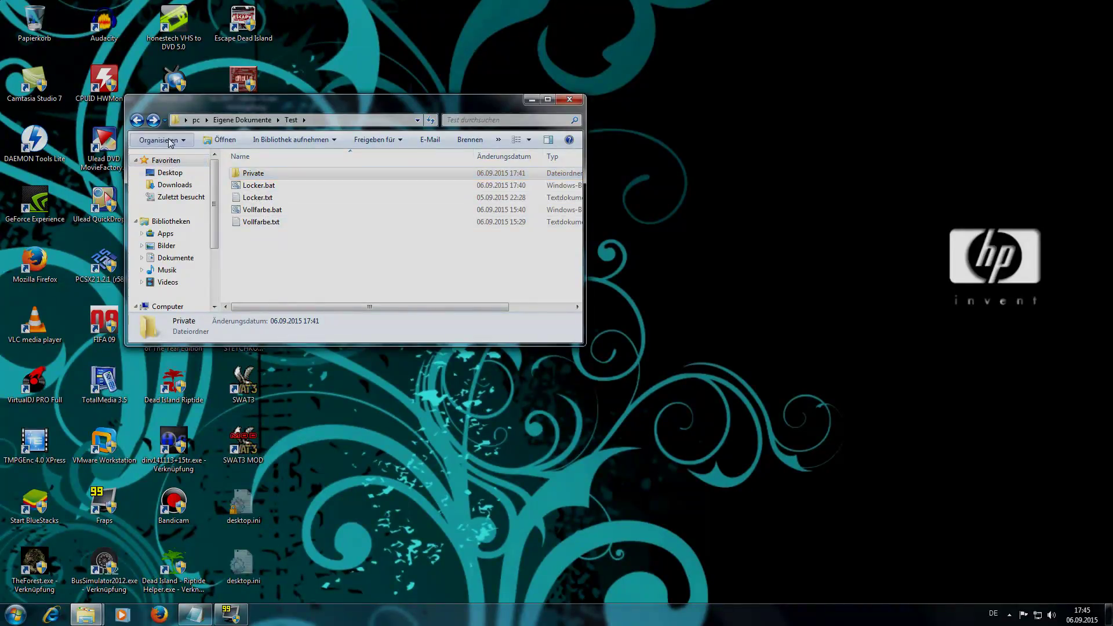
left_click(181, 254)
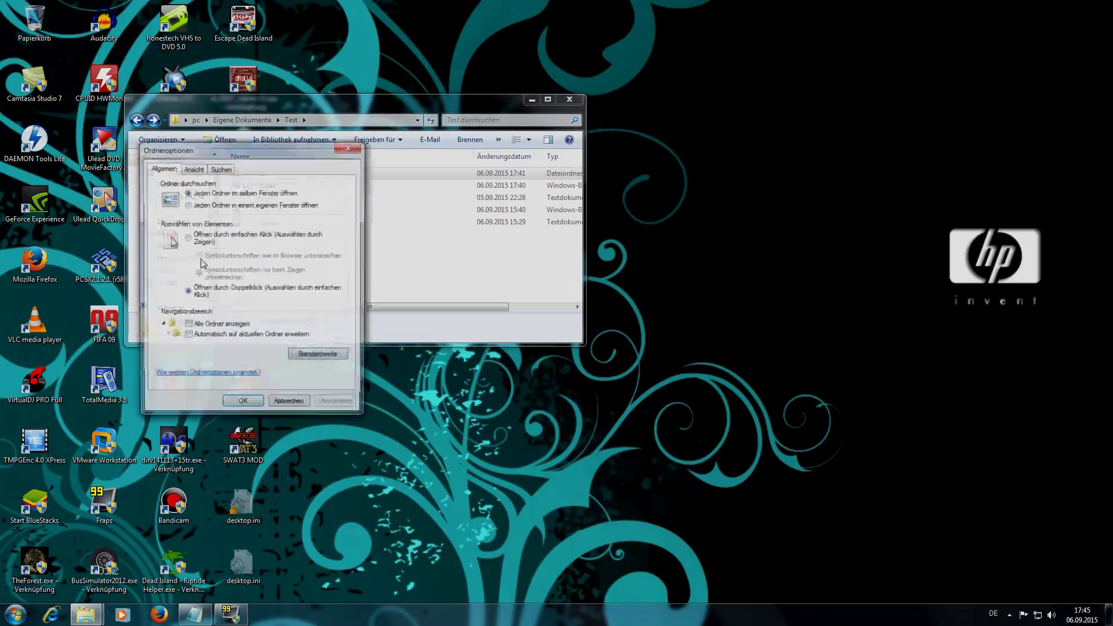
left_click(193, 169)
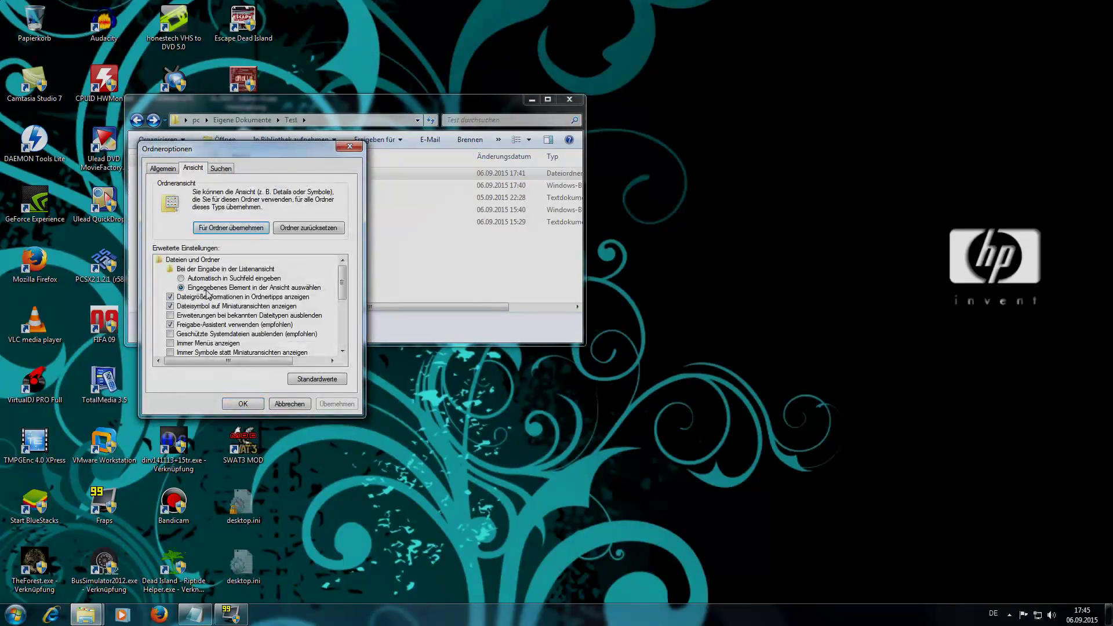
left_click(170, 335)
left_click(337, 404)
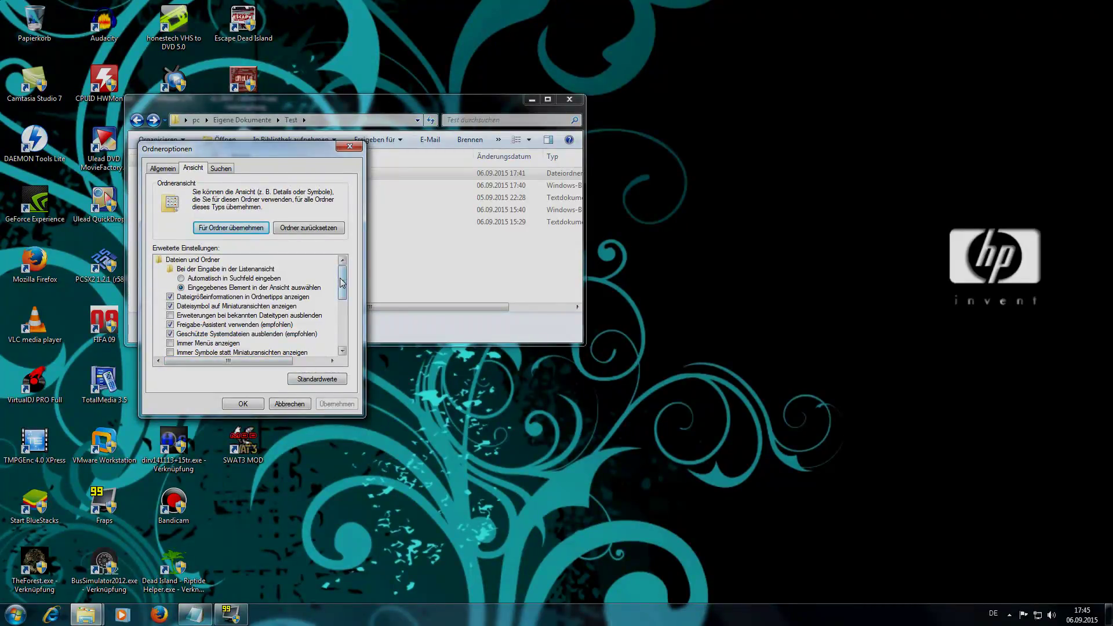
left_click_drag(342, 283, 342, 324)
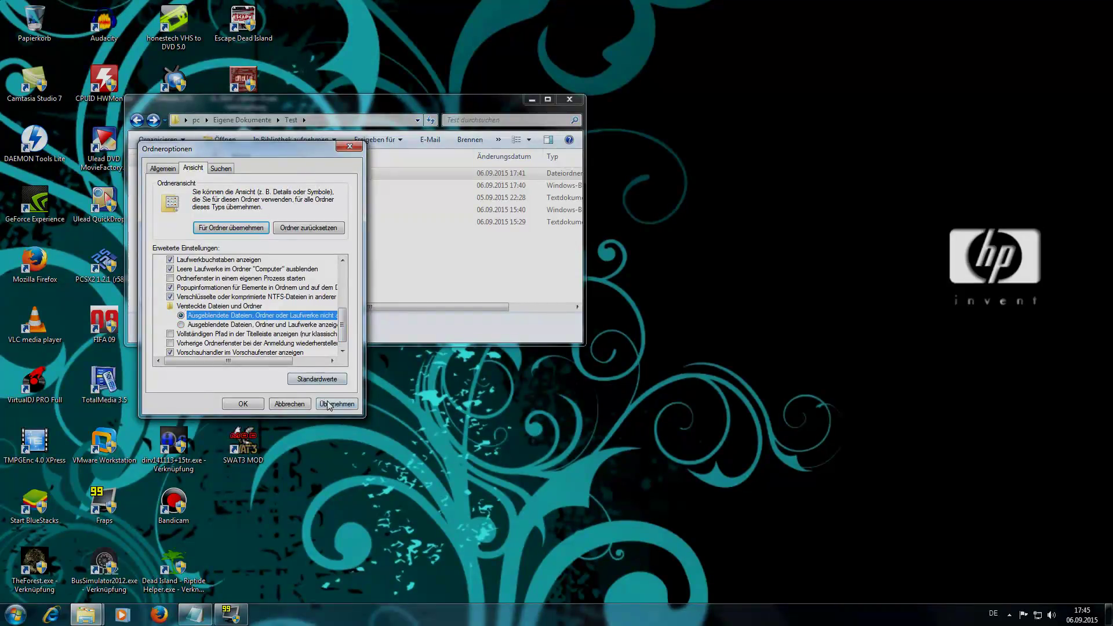
left_click(243, 404)
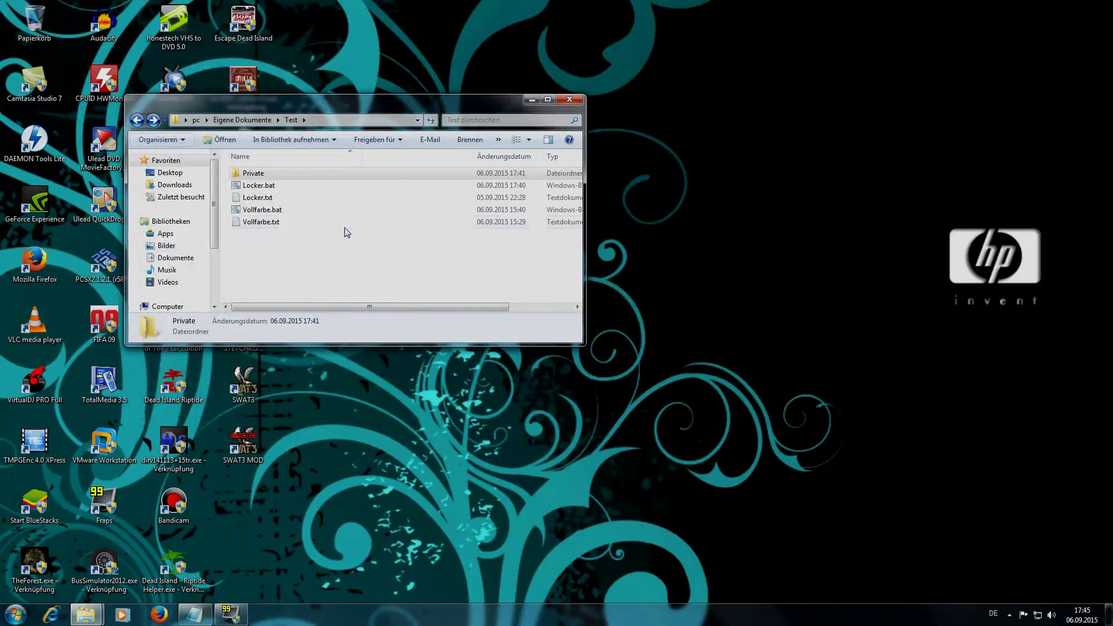